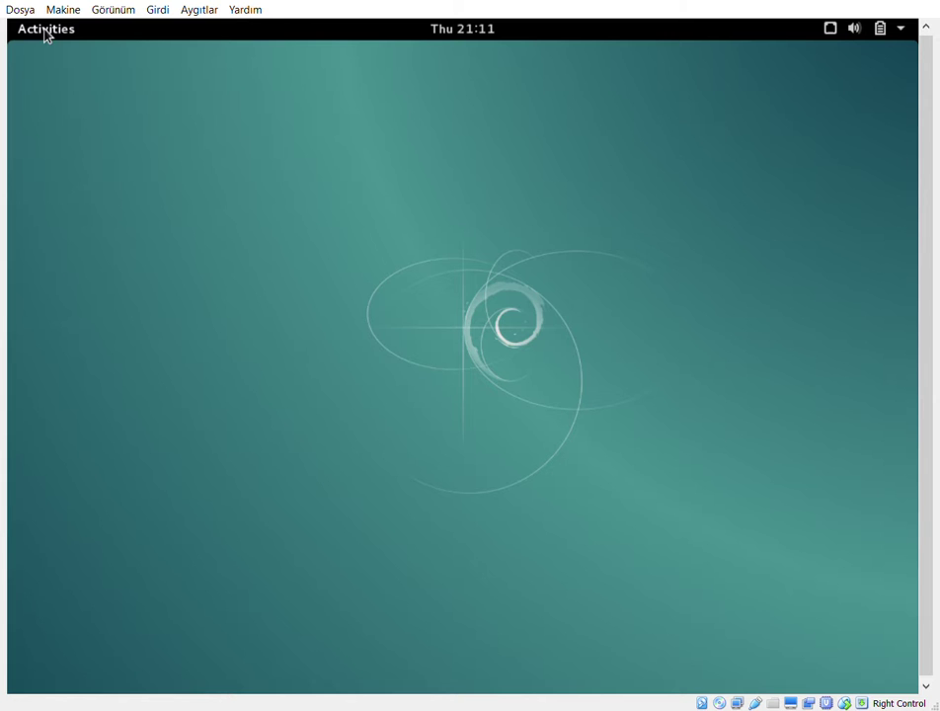
Step: Open the Iceweasel web browser to view its start page, and close it again
click(46, 33)
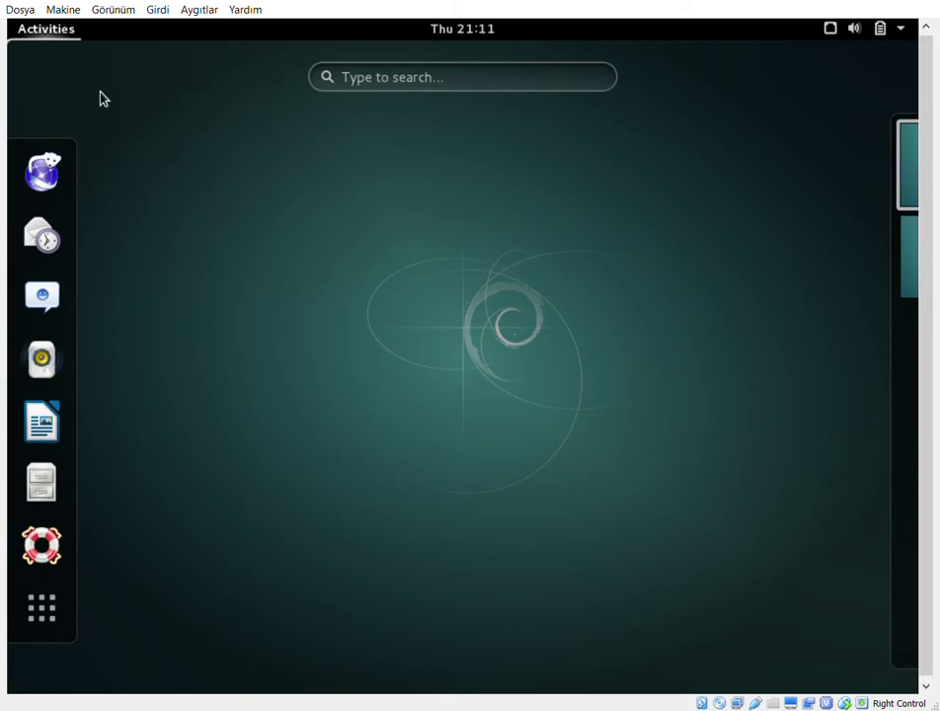
click(47, 612)
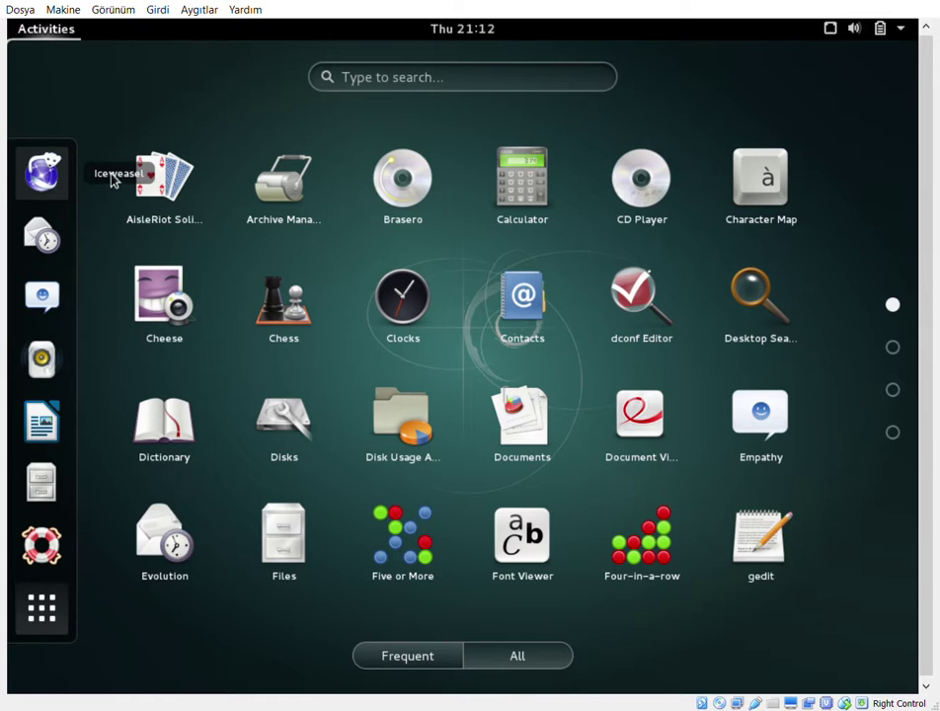
click(46, 173)
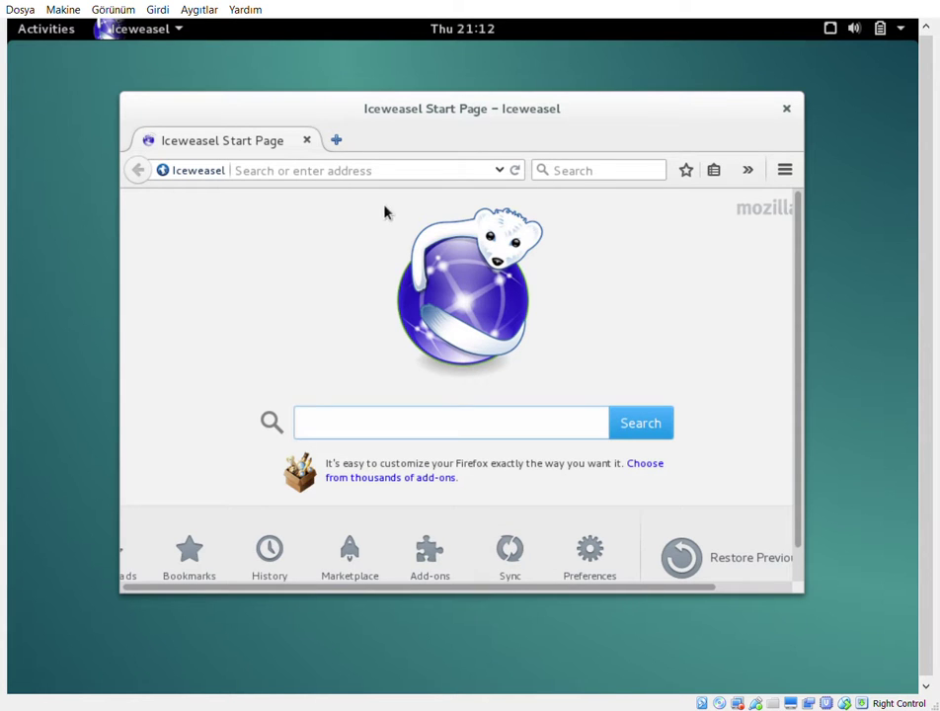
click(788, 109)
Step: Open the Files manager and look inside the Downloads folder, returning to Home
click(40, 26)
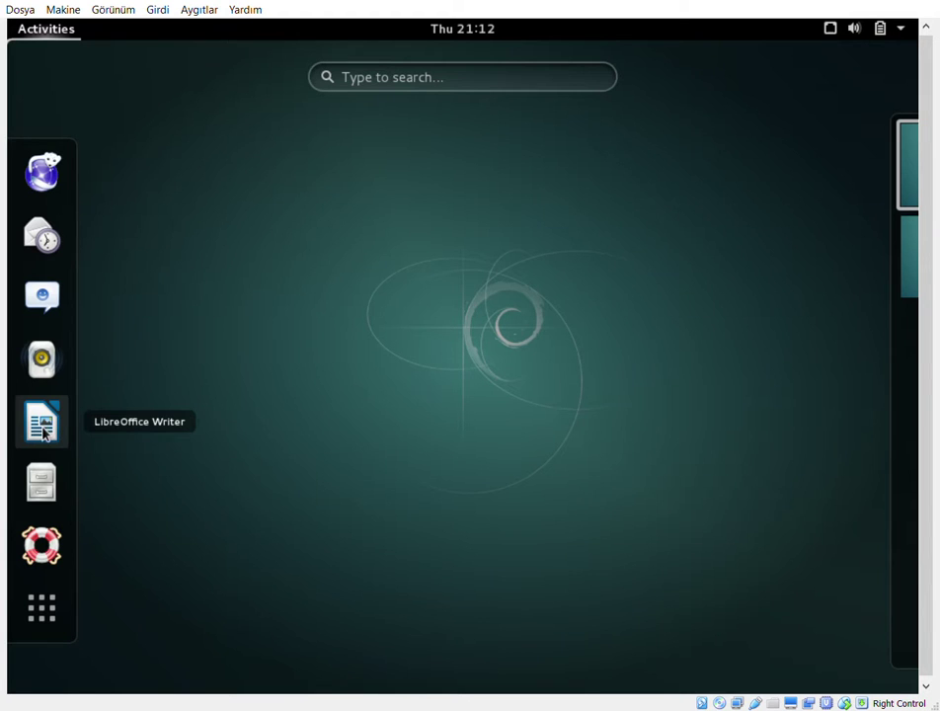
click(65, 602)
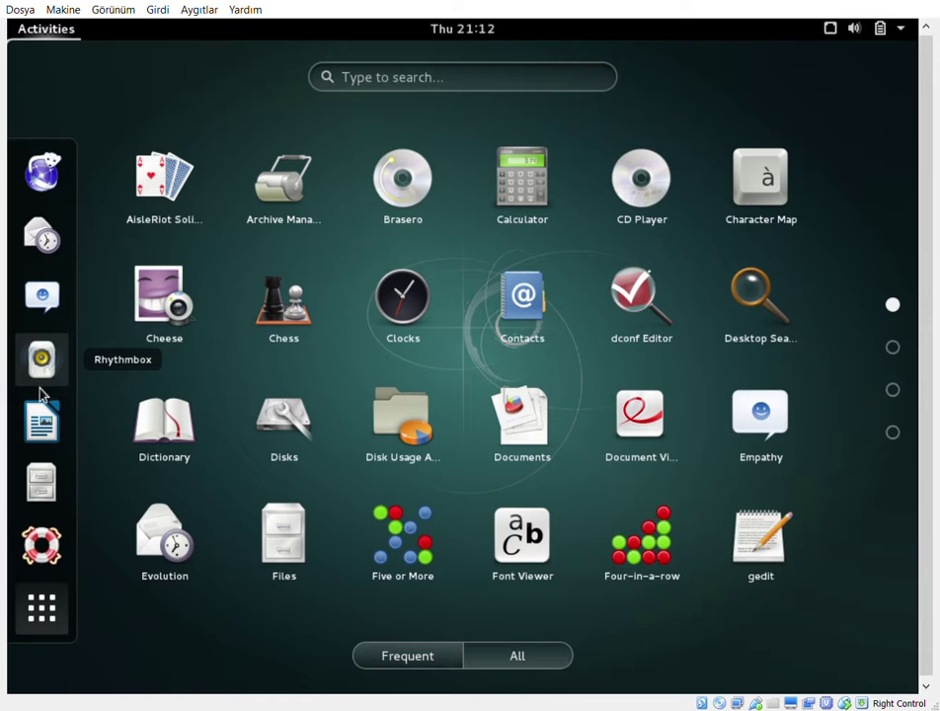
click(43, 482)
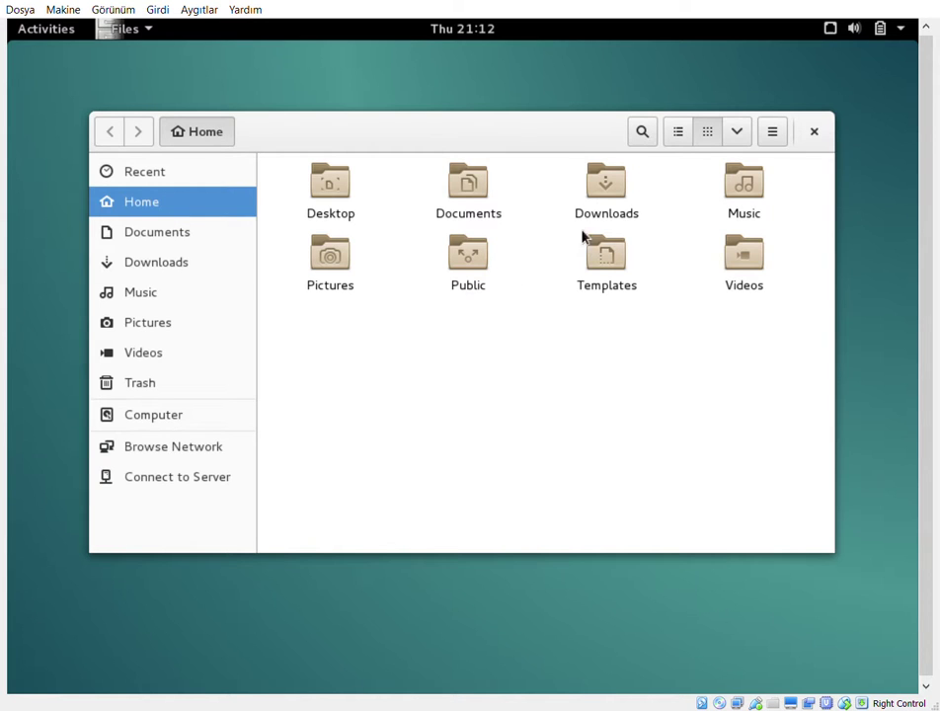
double_click(606, 182)
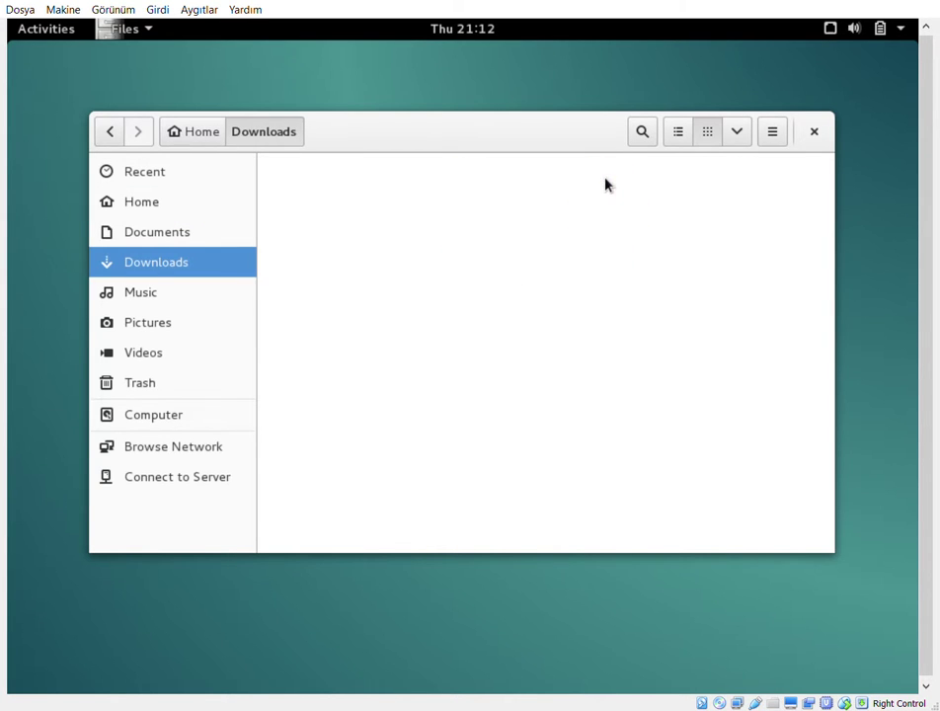
click(112, 139)
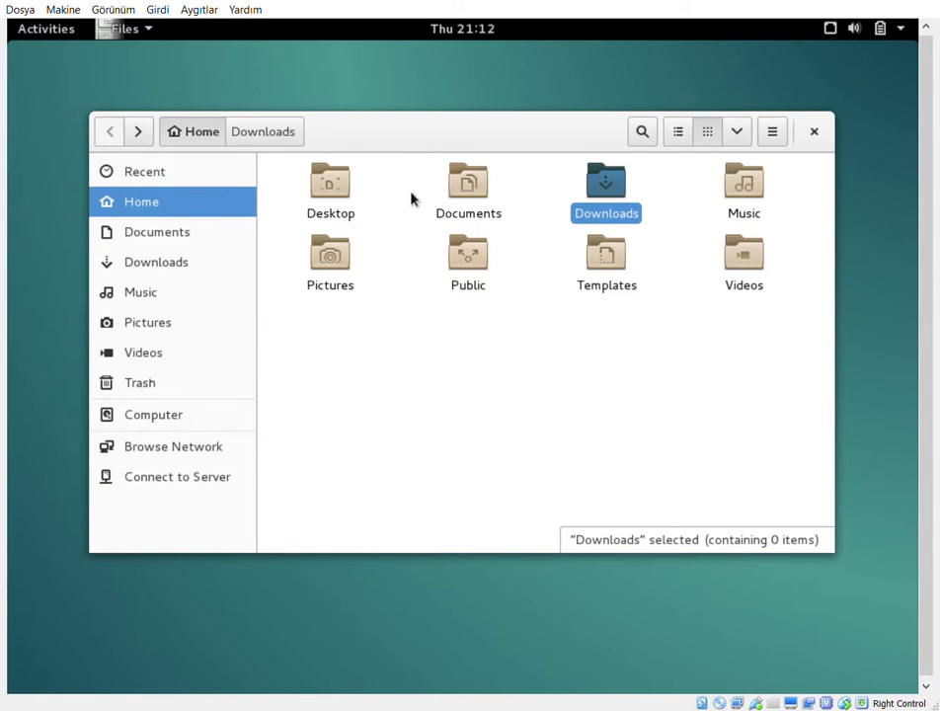
Step: Look inside the Pictures folder from Home, and close the file manager
click(341, 275)
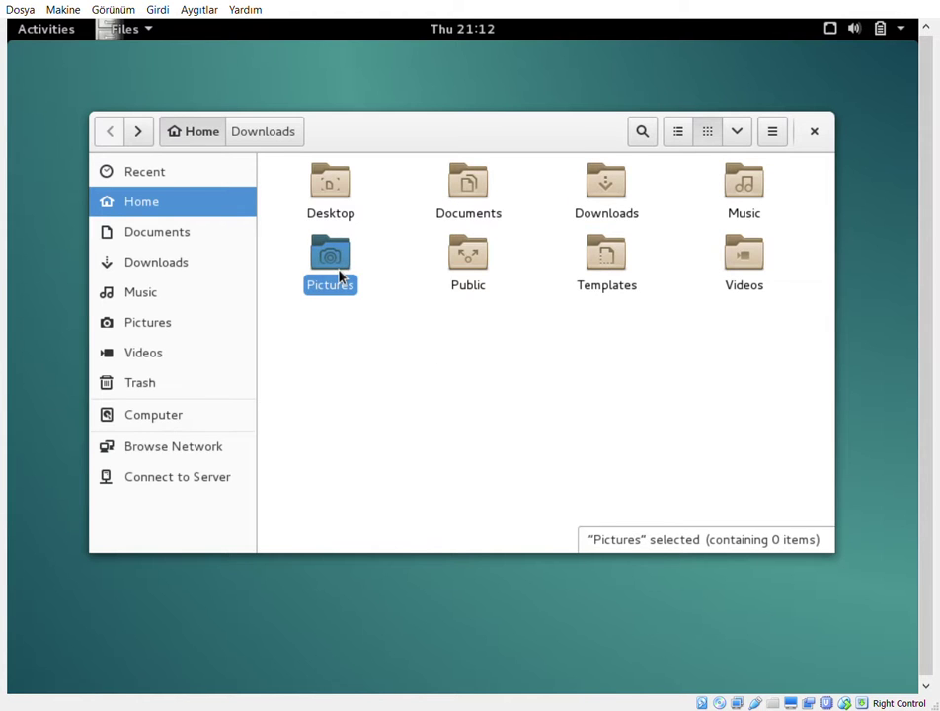
double_click(334, 267)
click(106, 134)
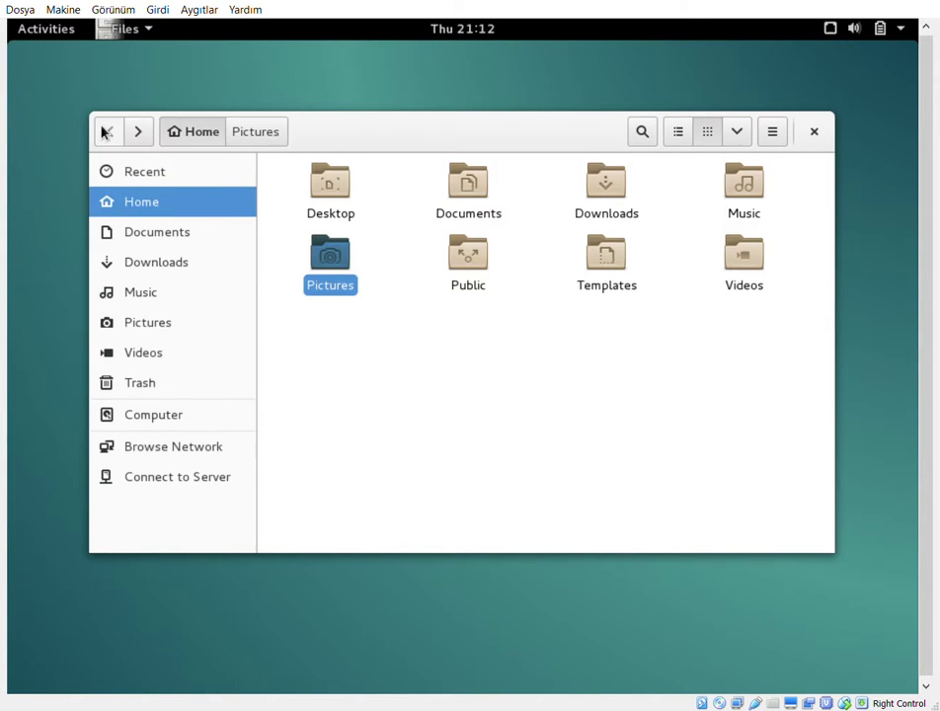
click(374, 327)
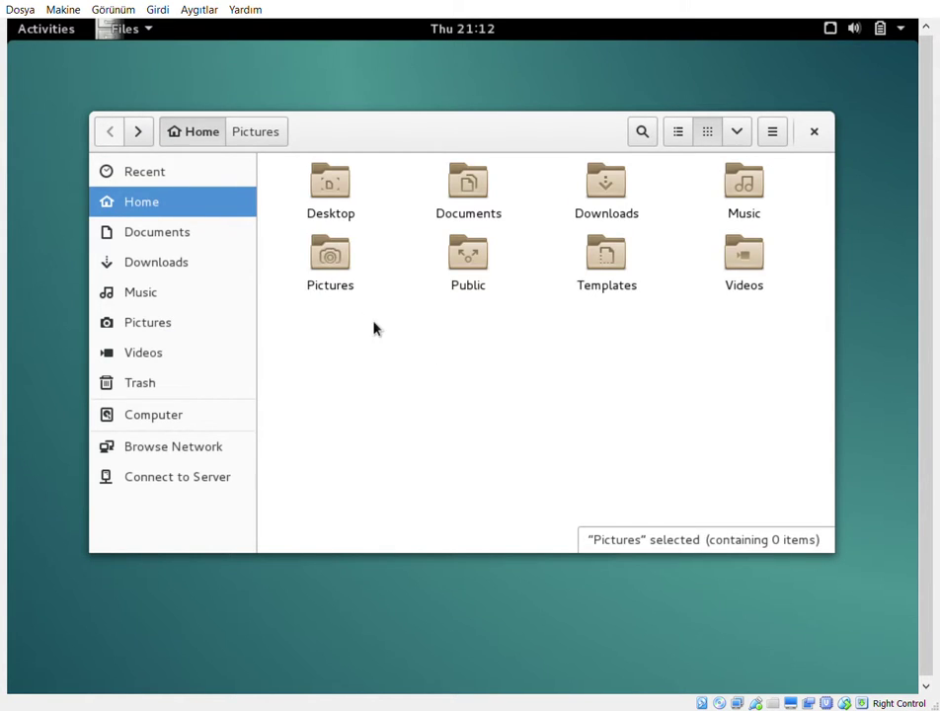
click(815, 132)
Step: Browse the topics of GNOME Help in a widened window, and close it
click(39, 29)
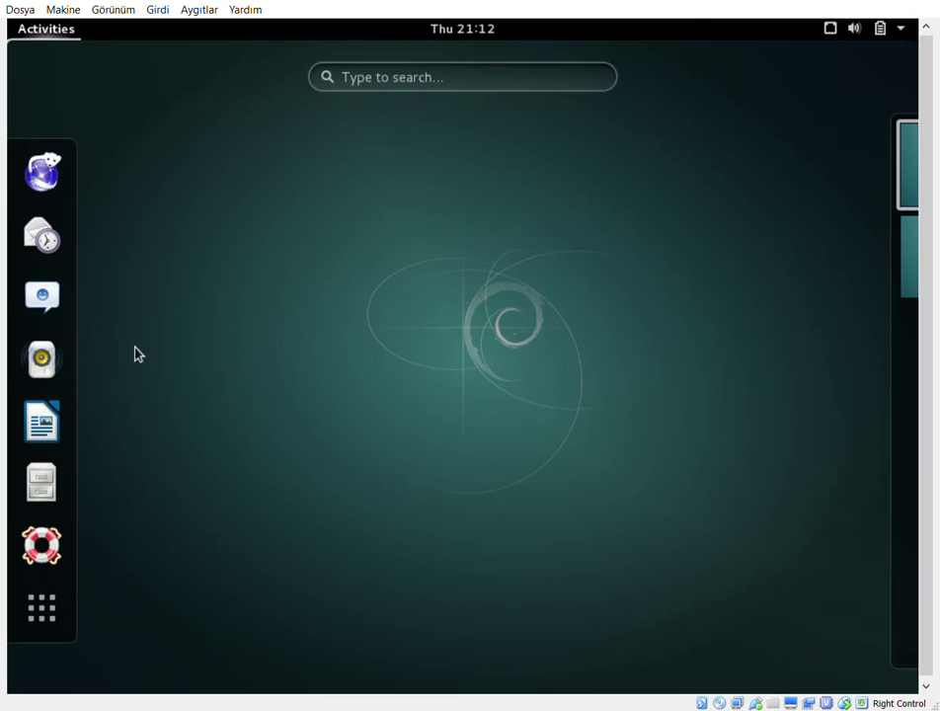
click(42, 548)
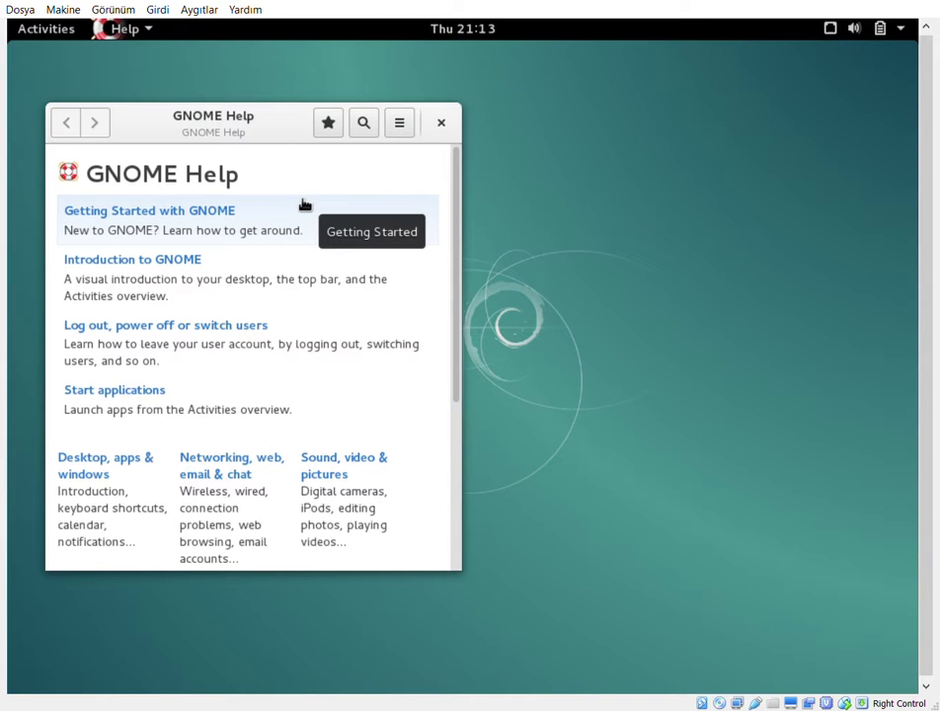
scroll(356, 287, down, 1)
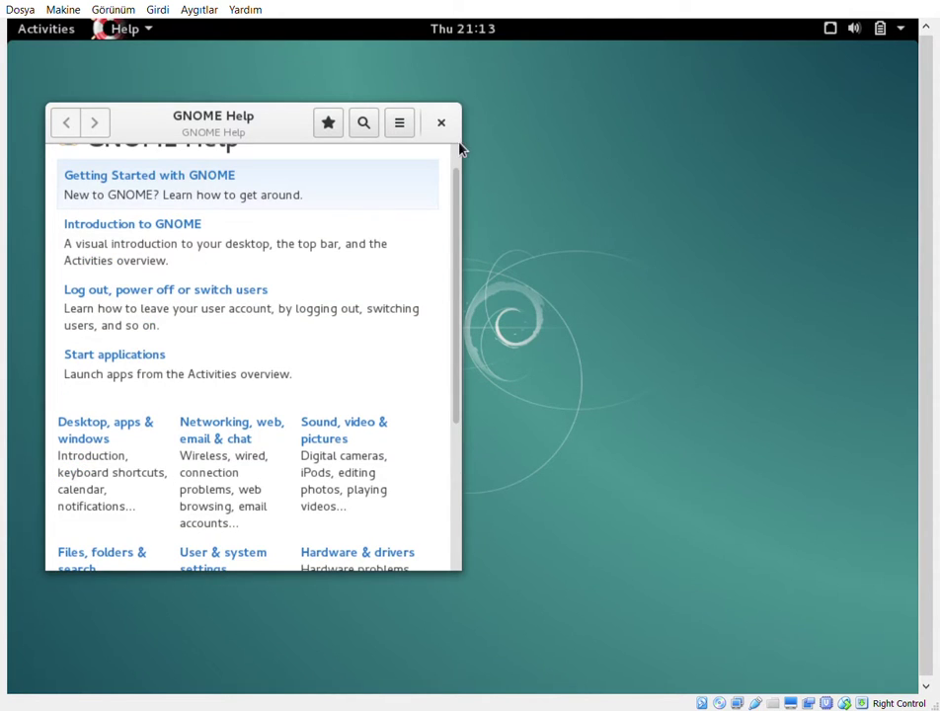
drag(457, 138, 733, 200)
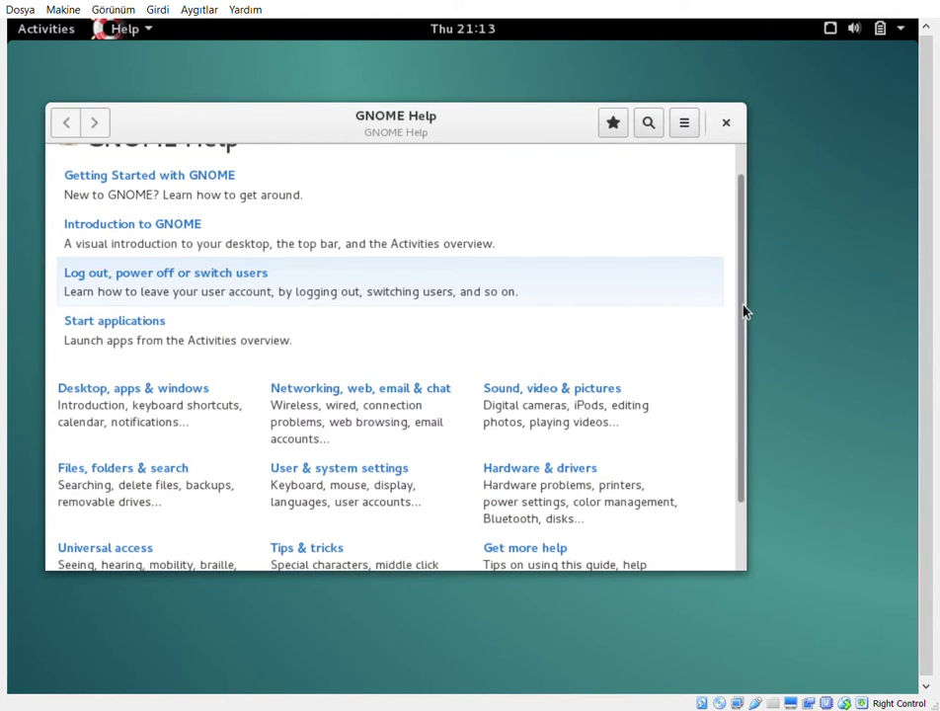
drag(743, 310, 739, 387)
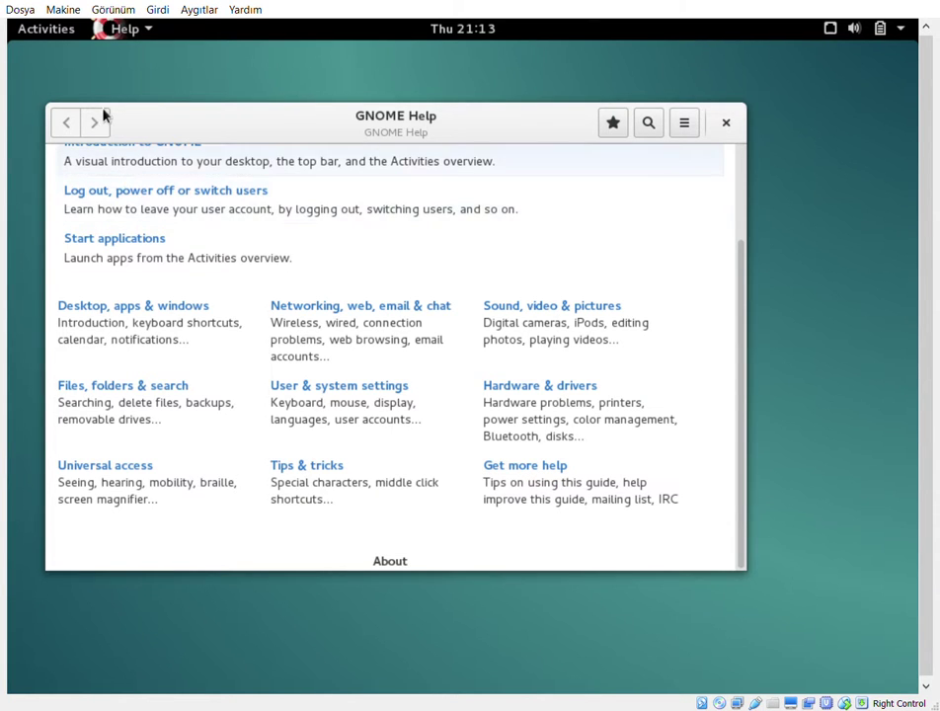
click(731, 124)
Step: Examine all four pages of installed applications in the applications overview, returning to the first page
click(61, 33)
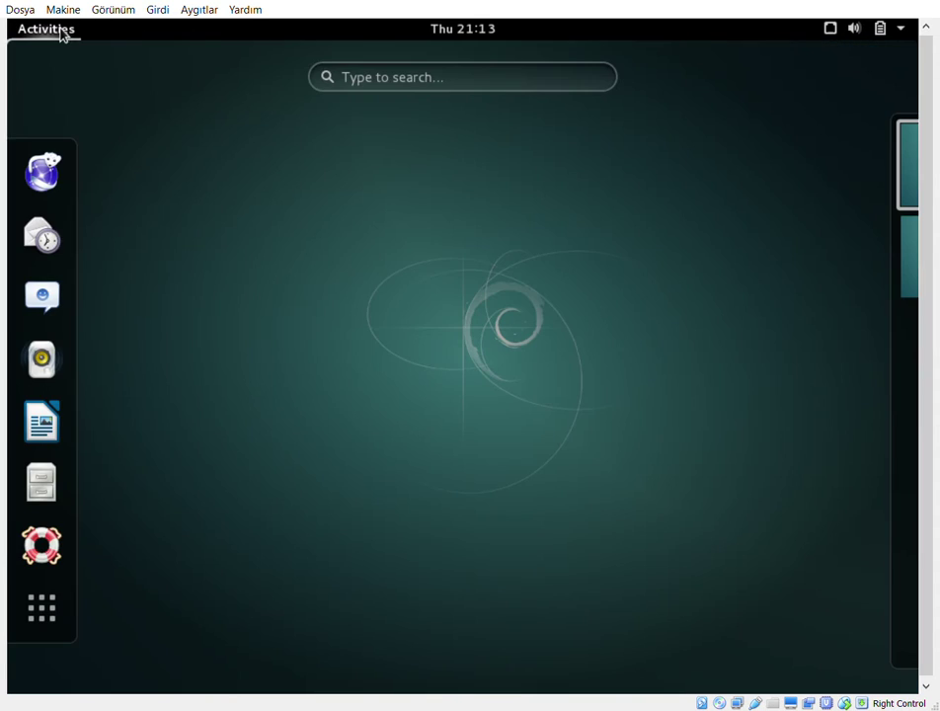
click(41, 609)
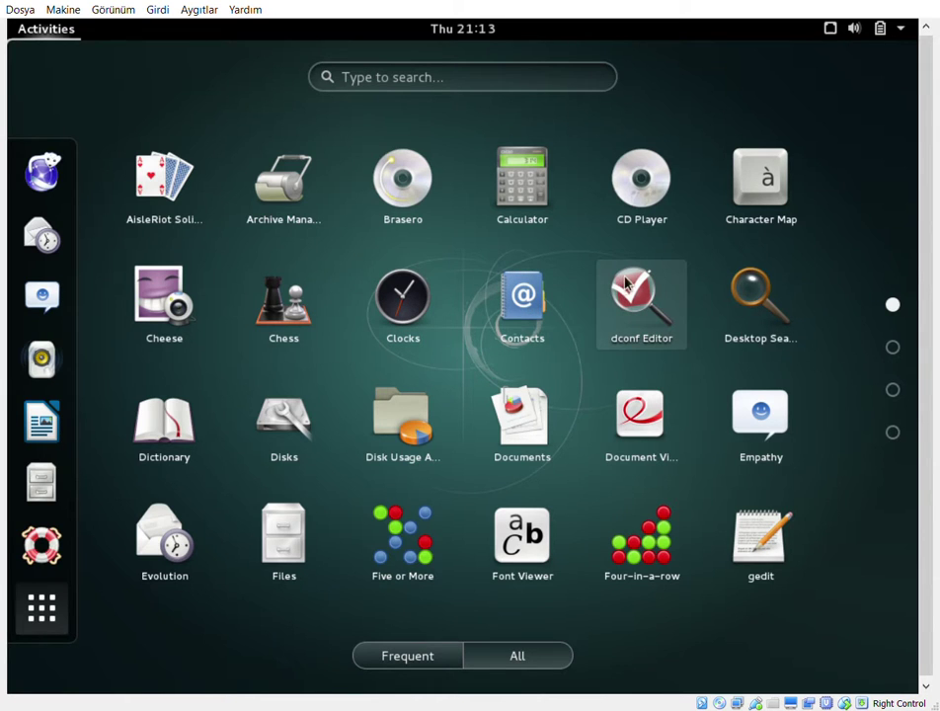
scroll(692, 301, down, 1)
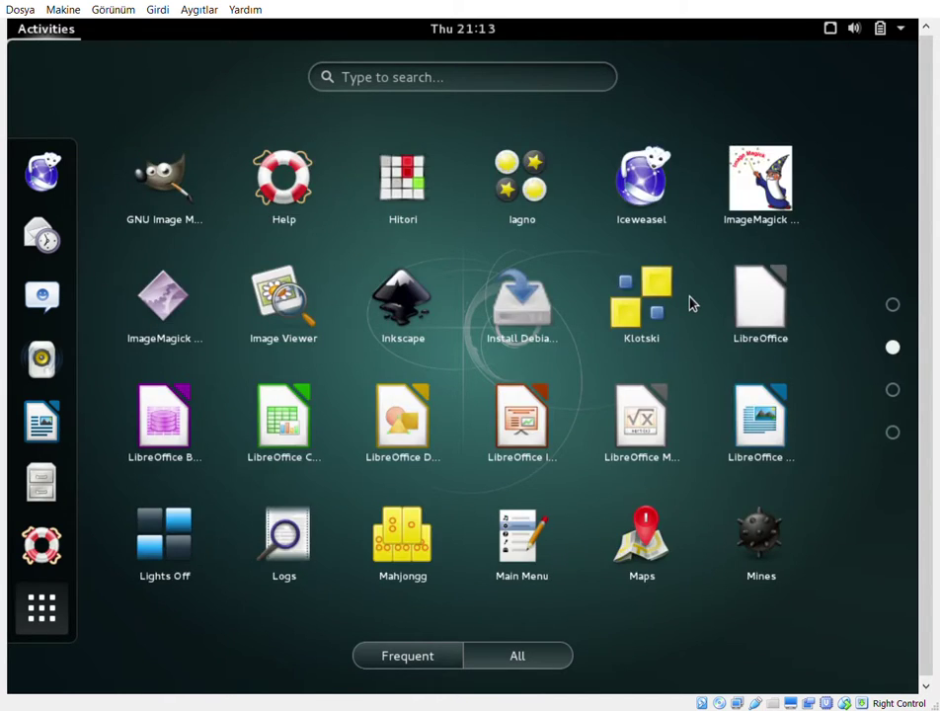
scroll(692, 303, down, 2)
scroll(691, 302, up, 1)
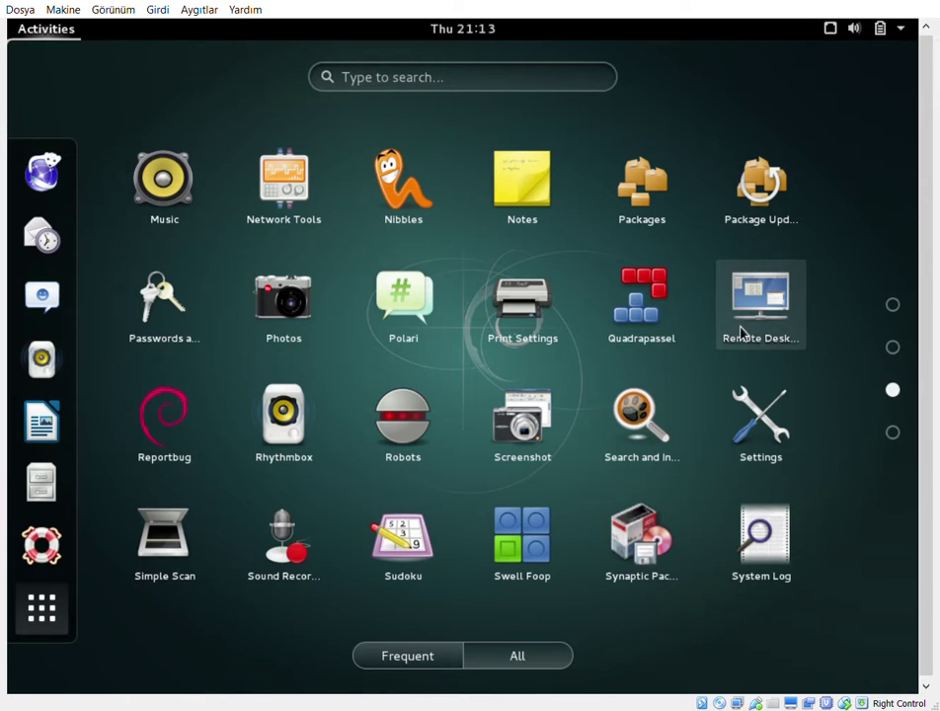
scroll(855, 331, up, 1)
click(891, 307)
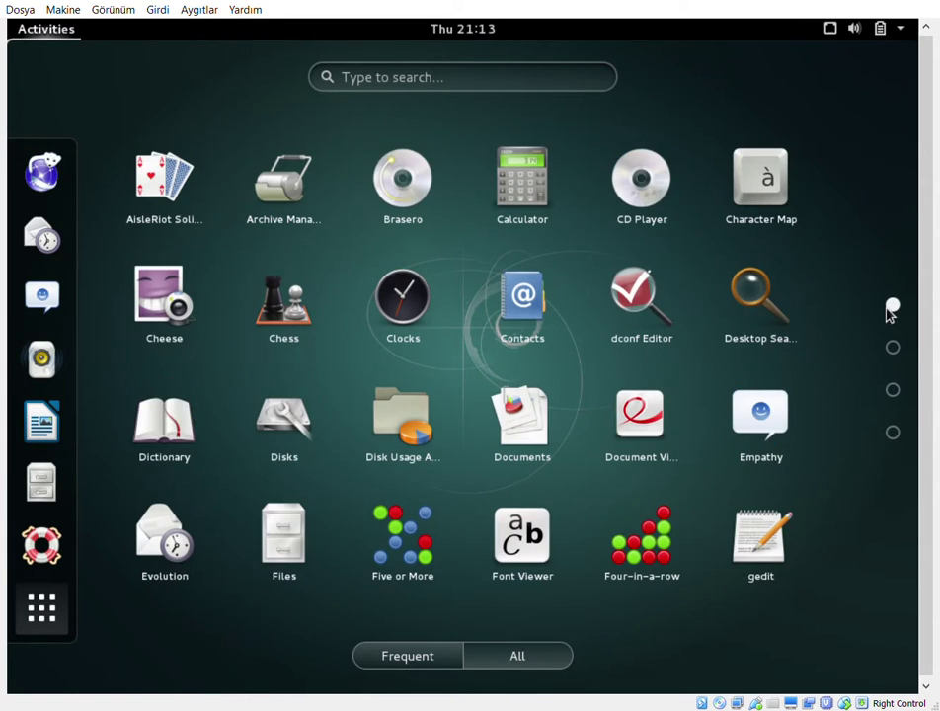
click(892, 347)
click(892, 390)
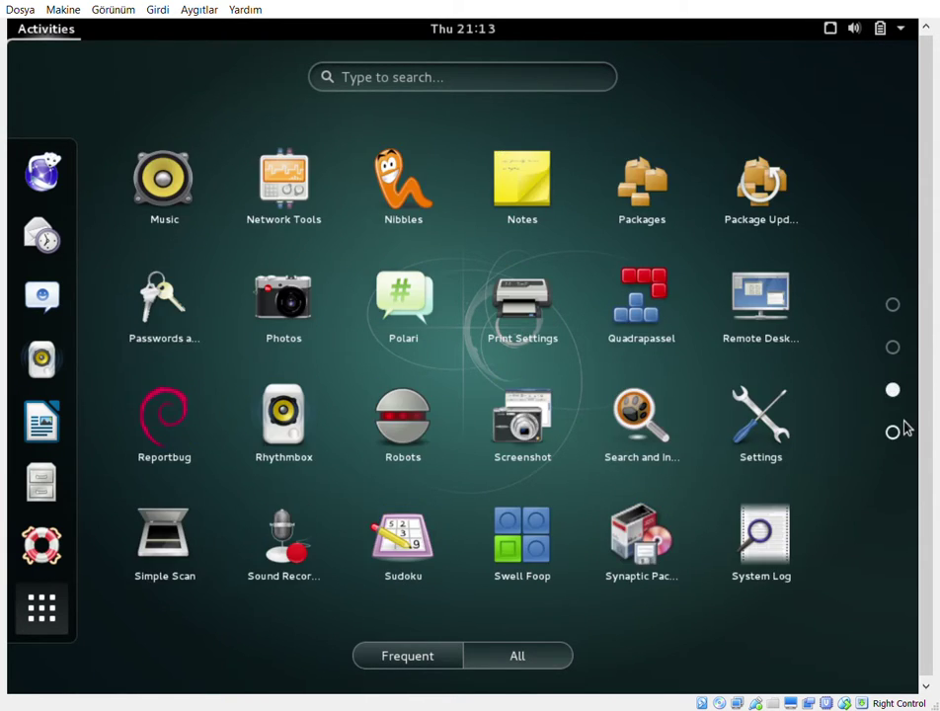
click(901, 433)
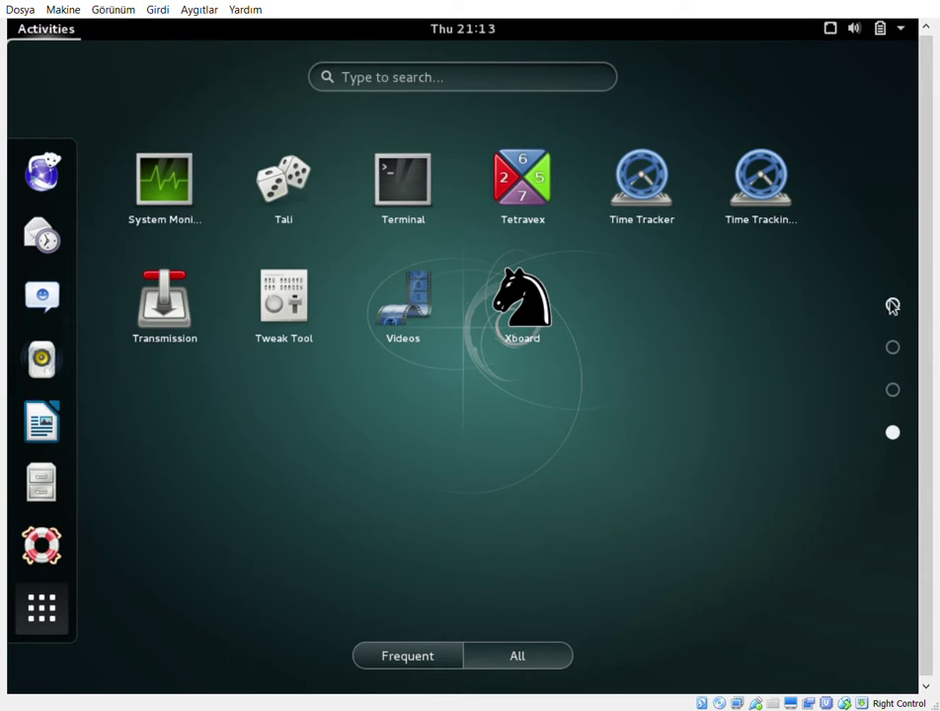
scroll(825, 336, up, 2)
scroll(775, 337, down, 1)
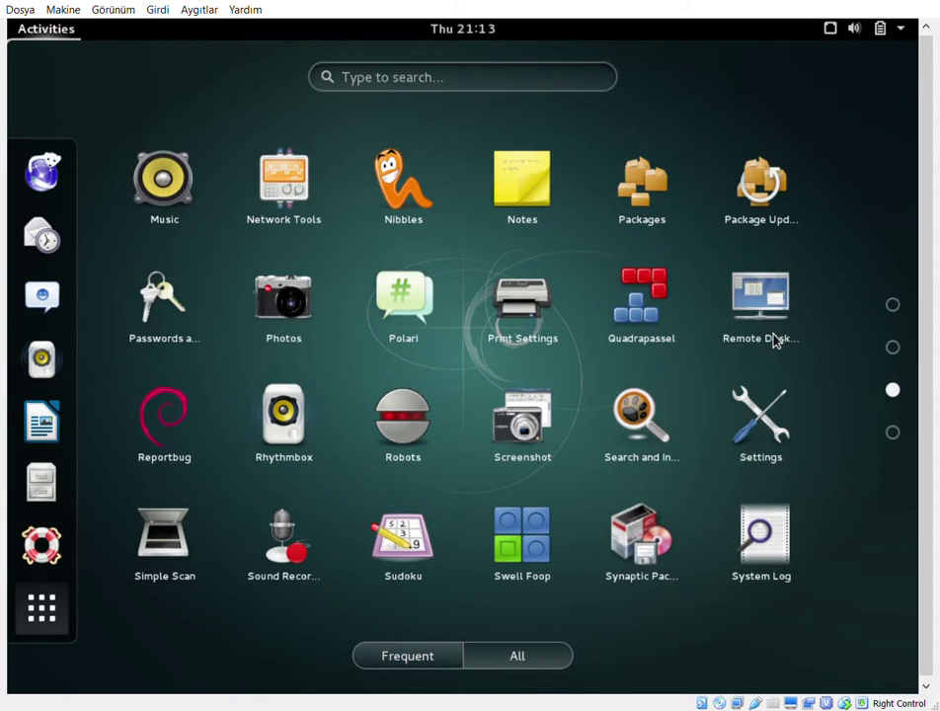
click(895, 306)
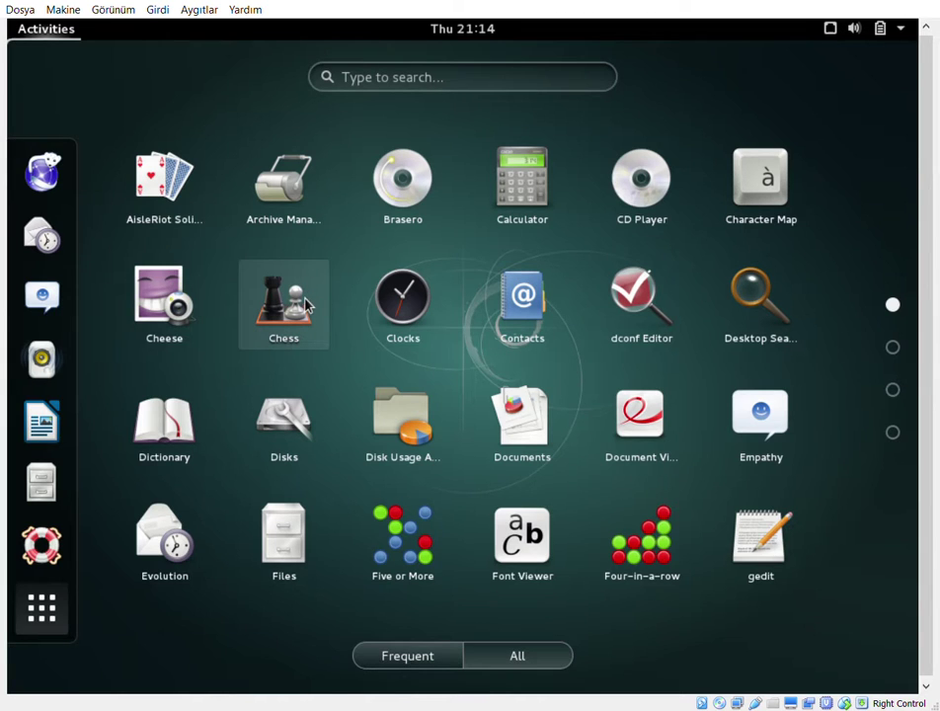
Step: Open Chess, move the white pawn from e2 to e4, and close the game
click(285, 300)
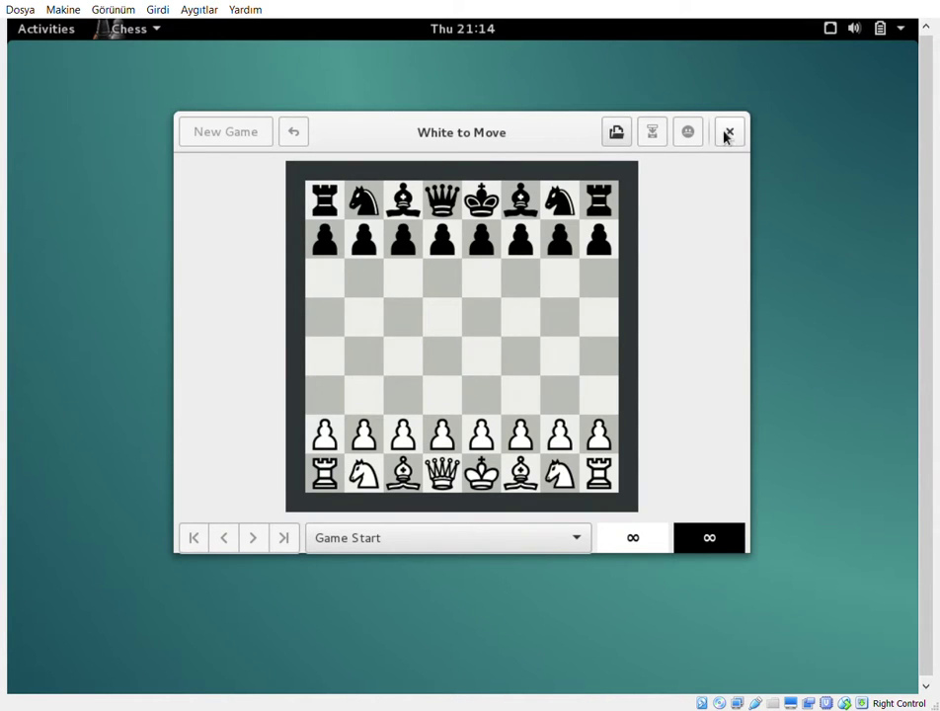
click(477, 440)
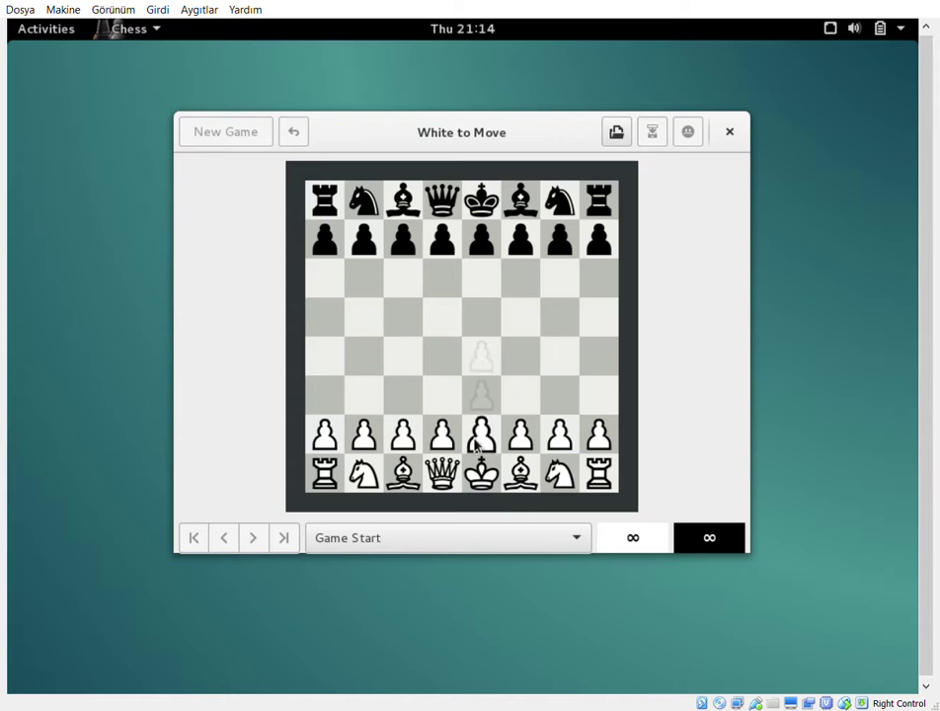
click(482, 356)
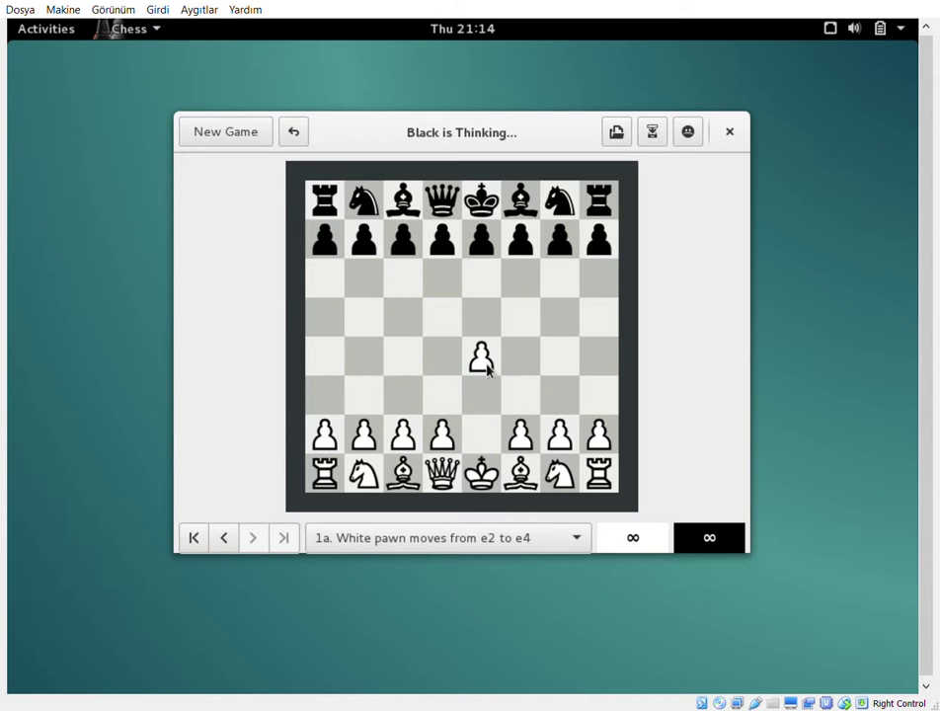
click(729, 131)
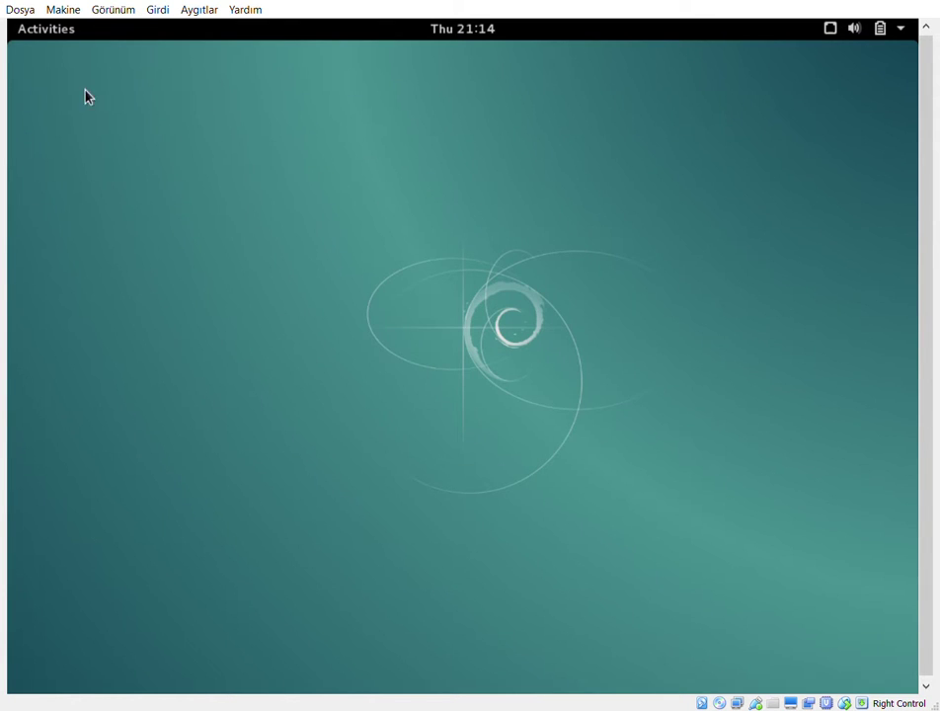
Step: Launch the Debian installer from the second page of all applications, and close its terminal window
click(25, 36)
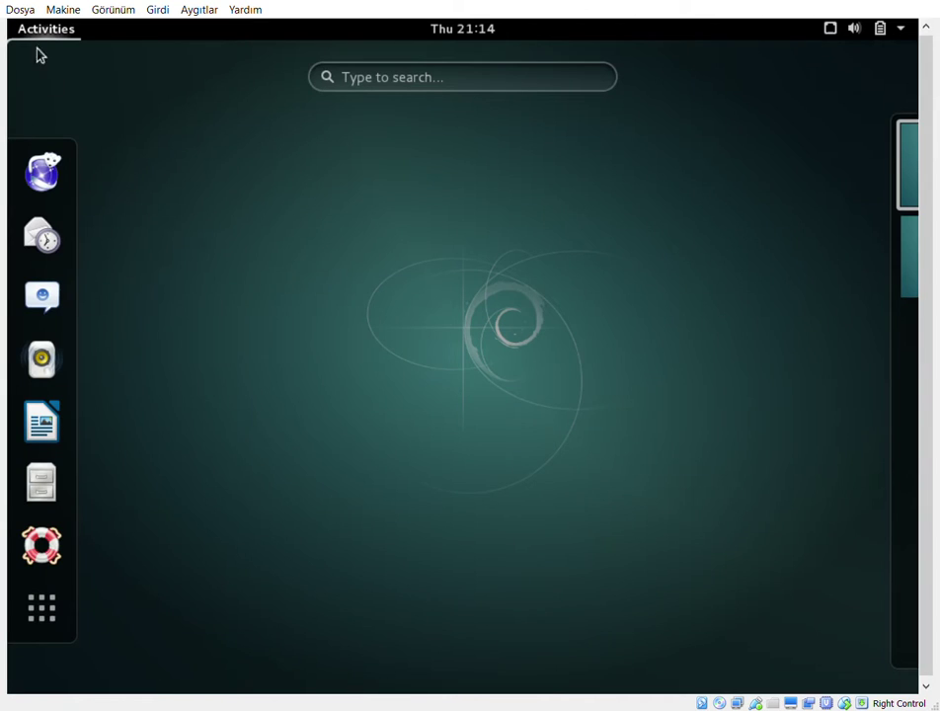
click(61, 608)
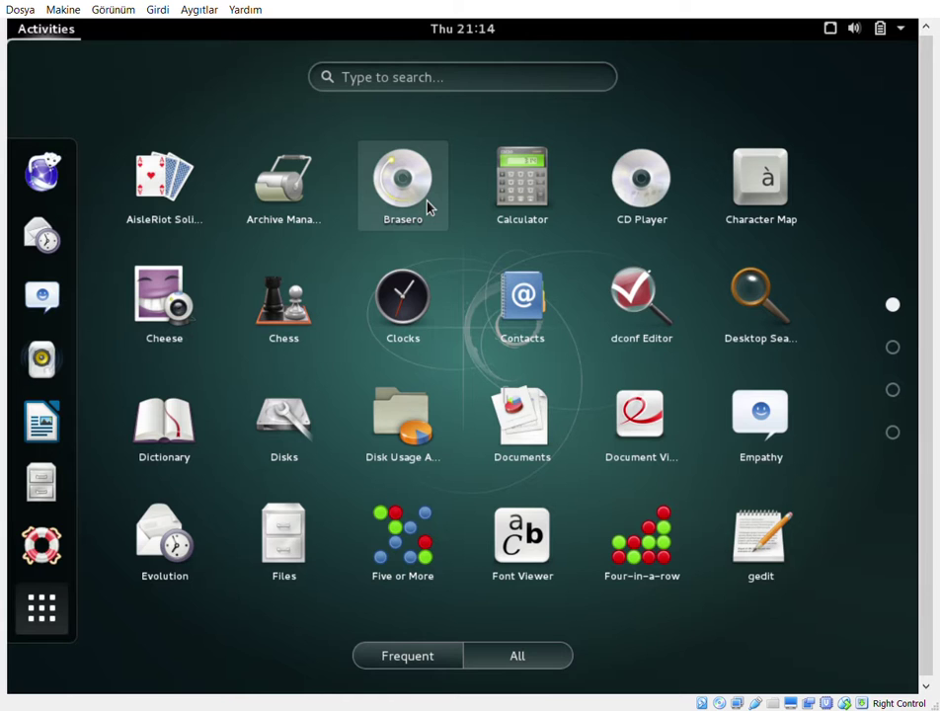
scroll(621, 359, down, 1)
scroll(642, 371, up, 1)
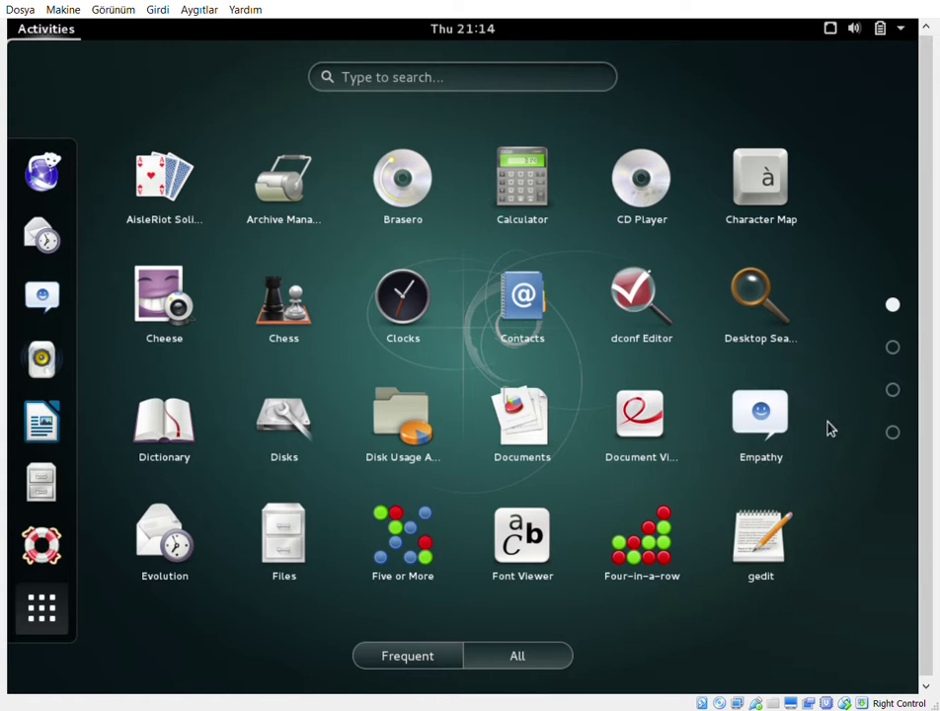
scroll(830, 427, down, 1)
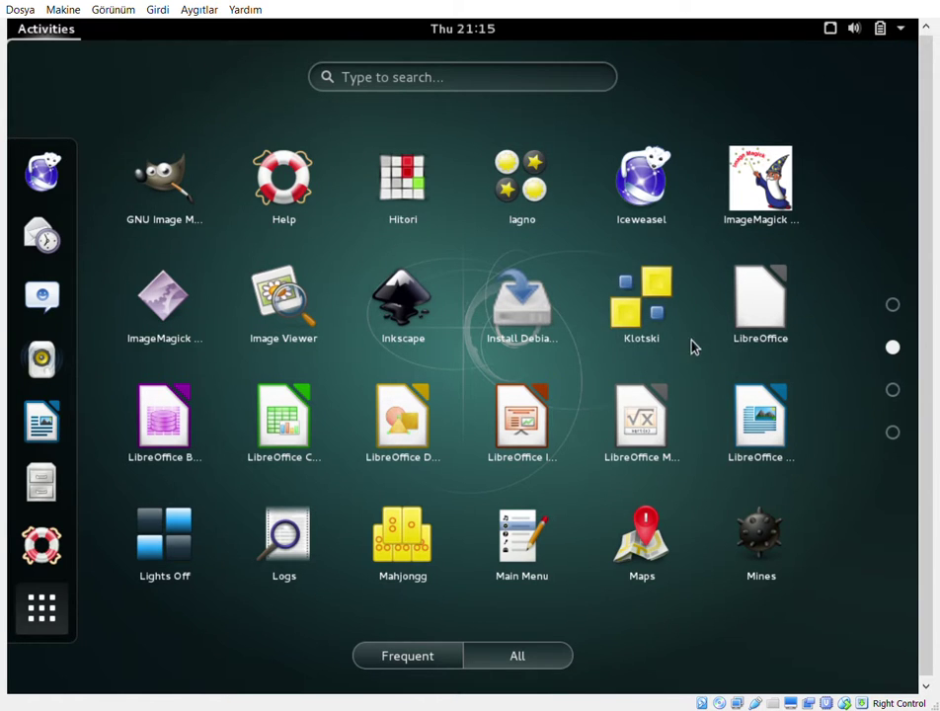
click(526, 304)
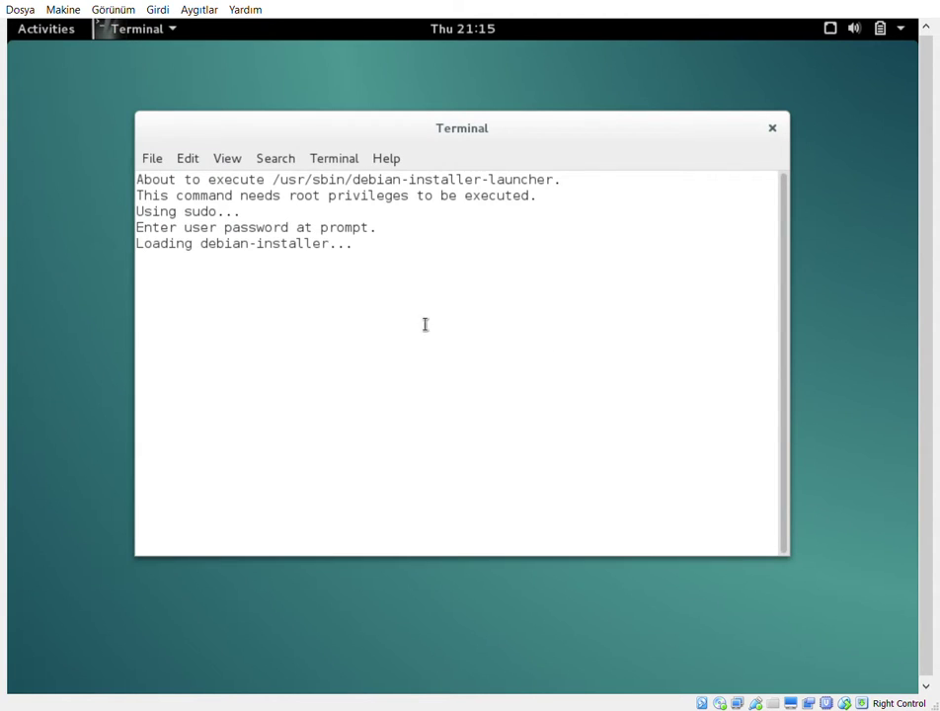
click(765, 136)
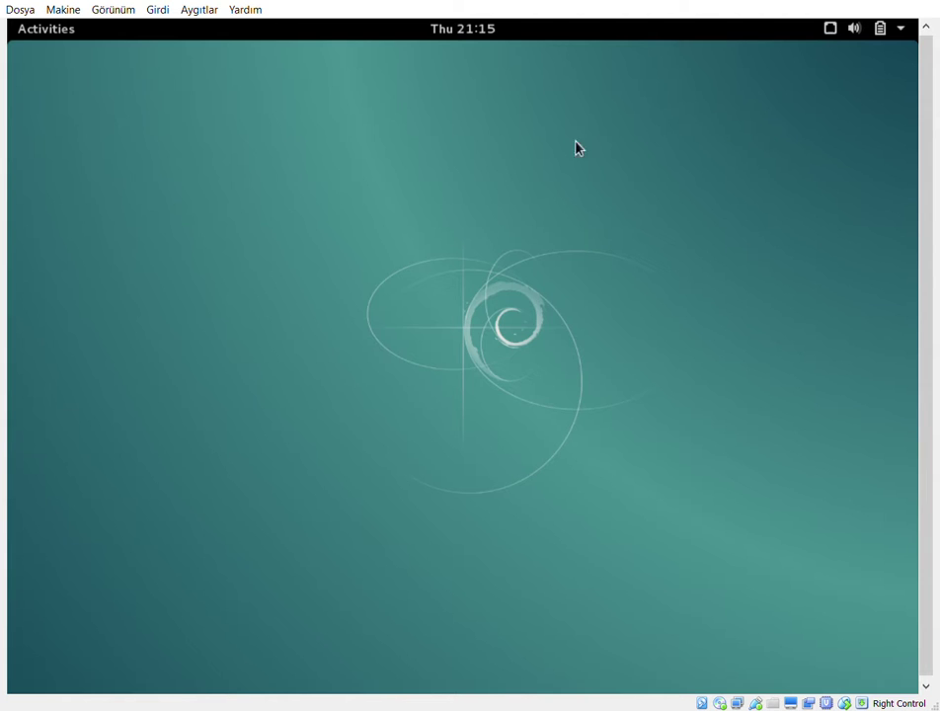
Step: Open LibreOffice Base from the second page of all applications, and close its Database Wizard
click(22, 33)
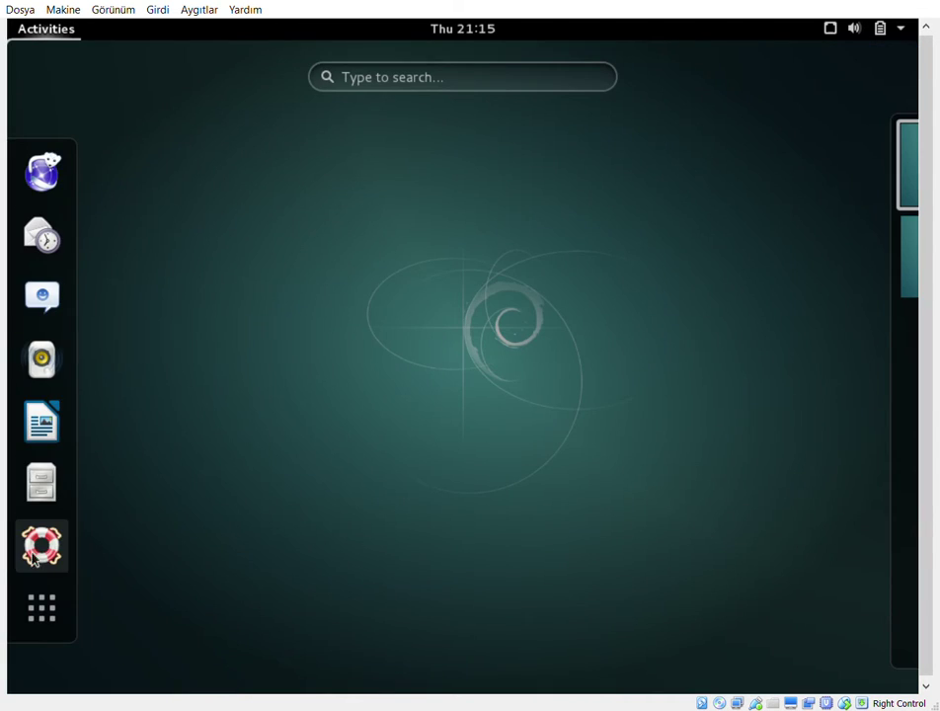
click(41, 606)
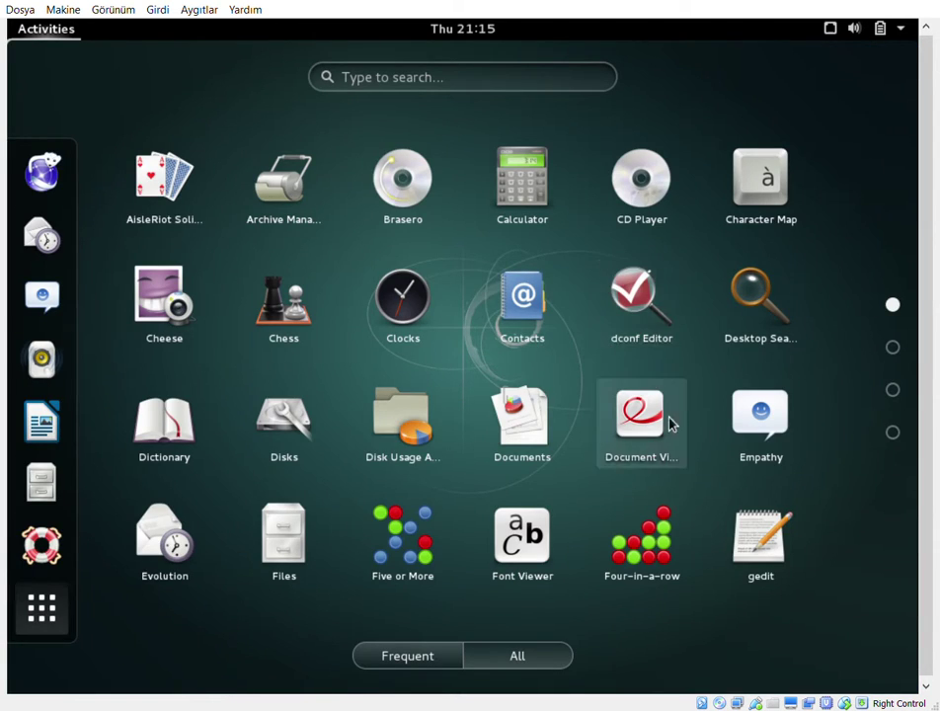
scroll(731, 386, down, 1)
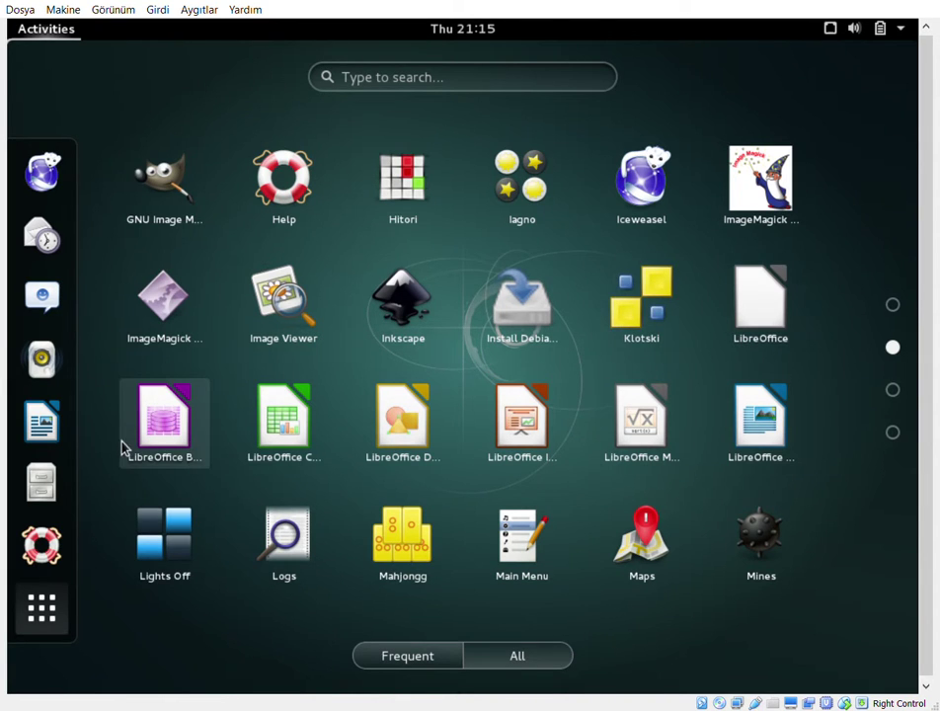
click(180, 439)
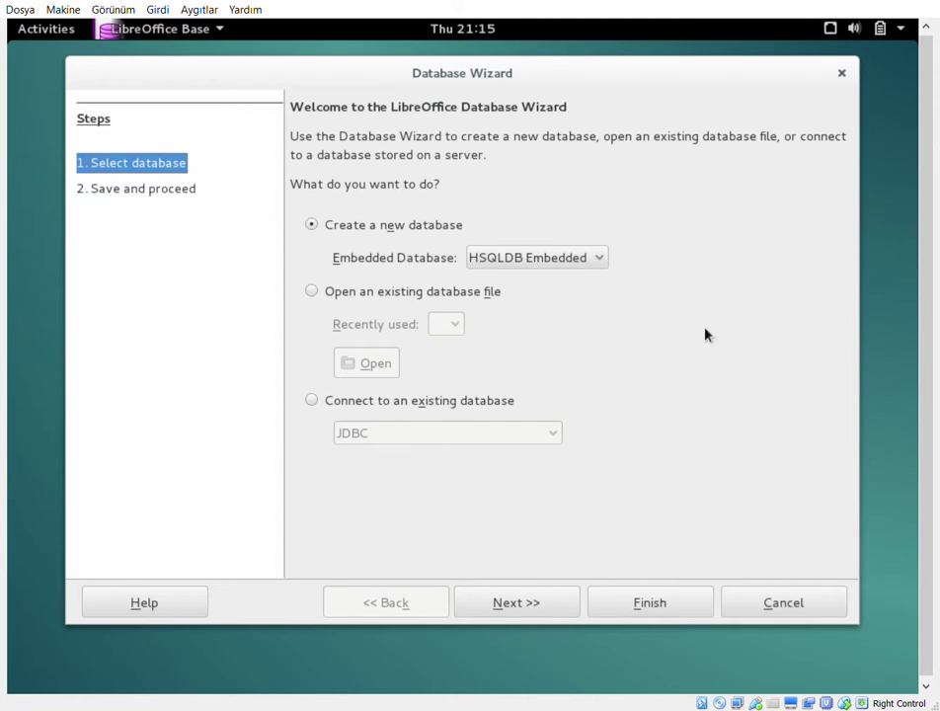
click(843, 74)
Step: Launch Mines from the second page of all applications and start an 8 × 8 game with 10 mines
click(49, 28)
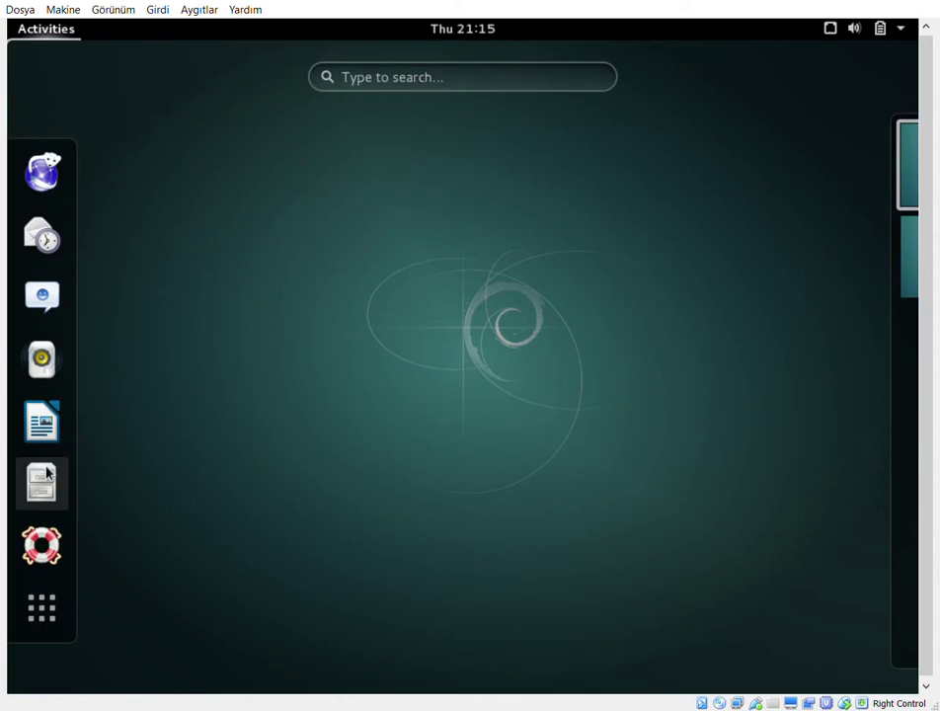
click(42, 608)
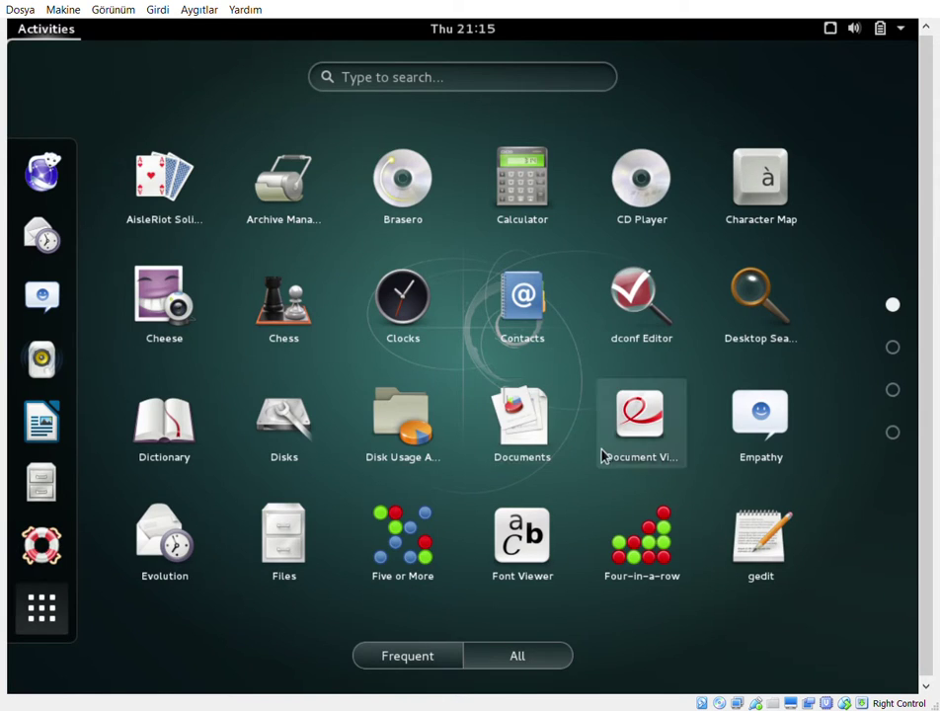
scroll(605, 453, down, 1)
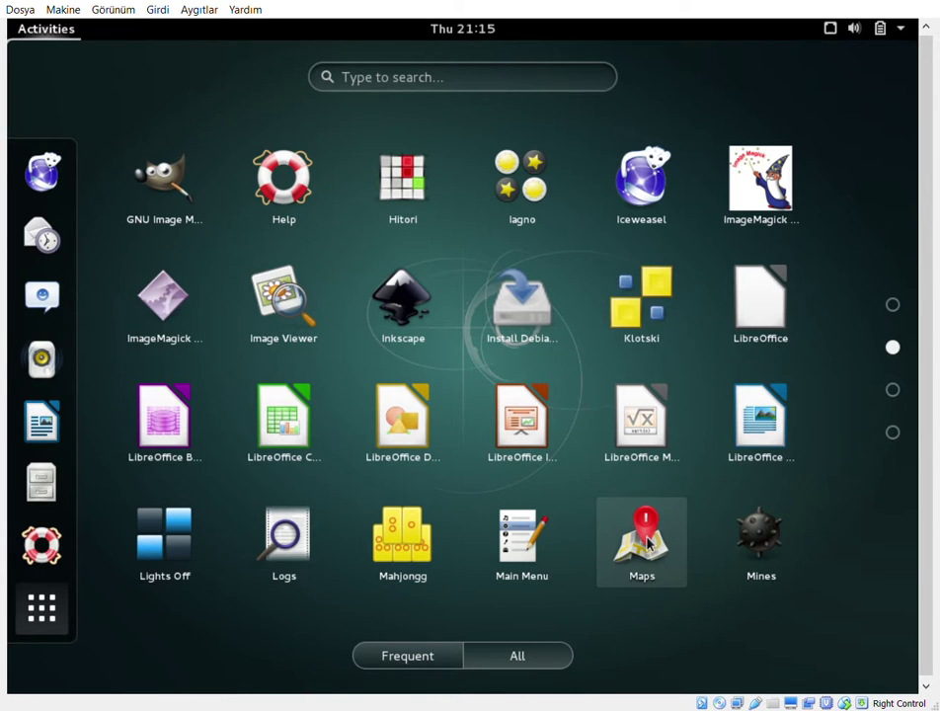
click(767, 539)
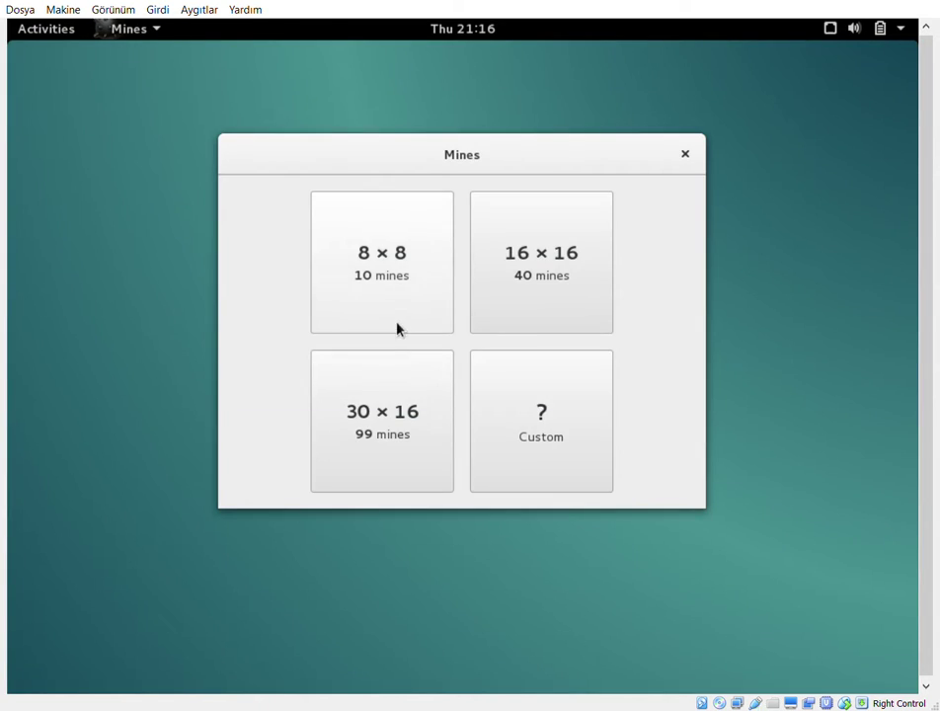
click(389, 281)
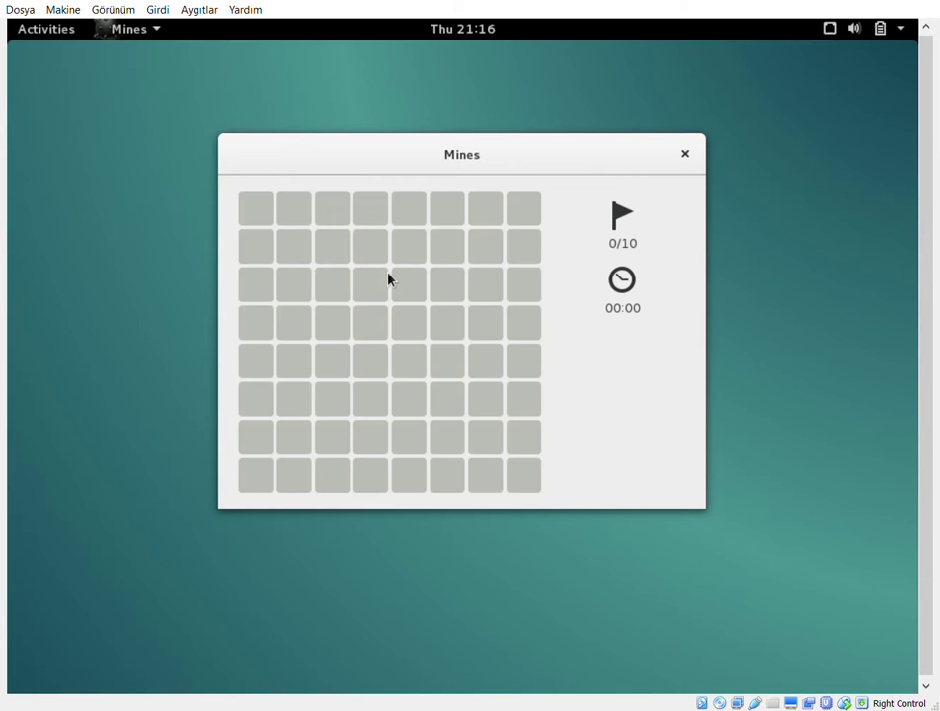
Step: Uncover cells across the Mines board until a mine is hit, and close the game
click(387, 333)
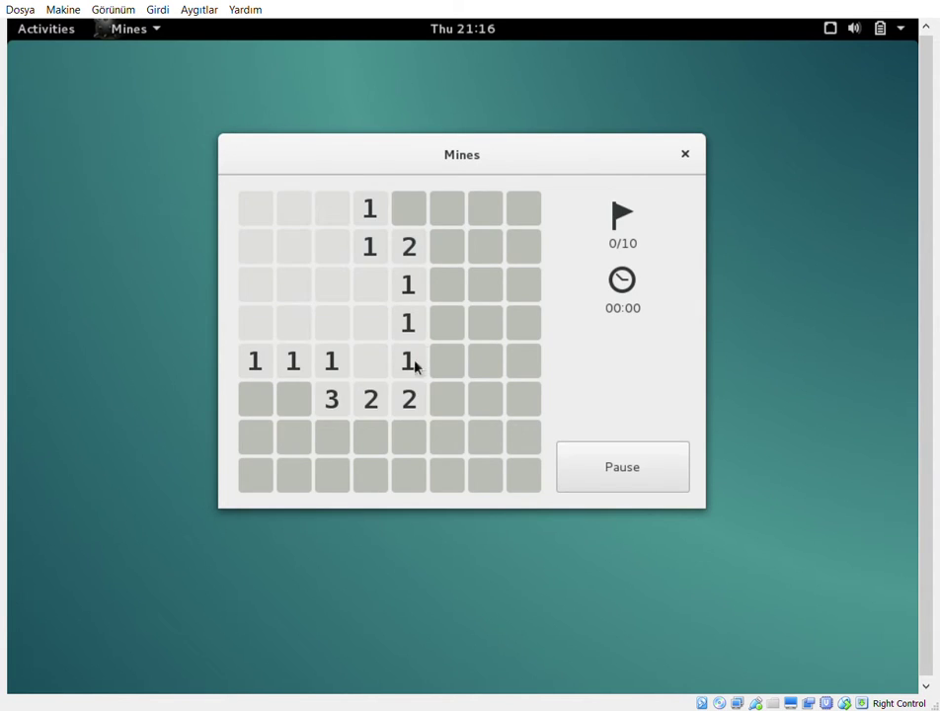
click(486, 443)
click(358, 484)
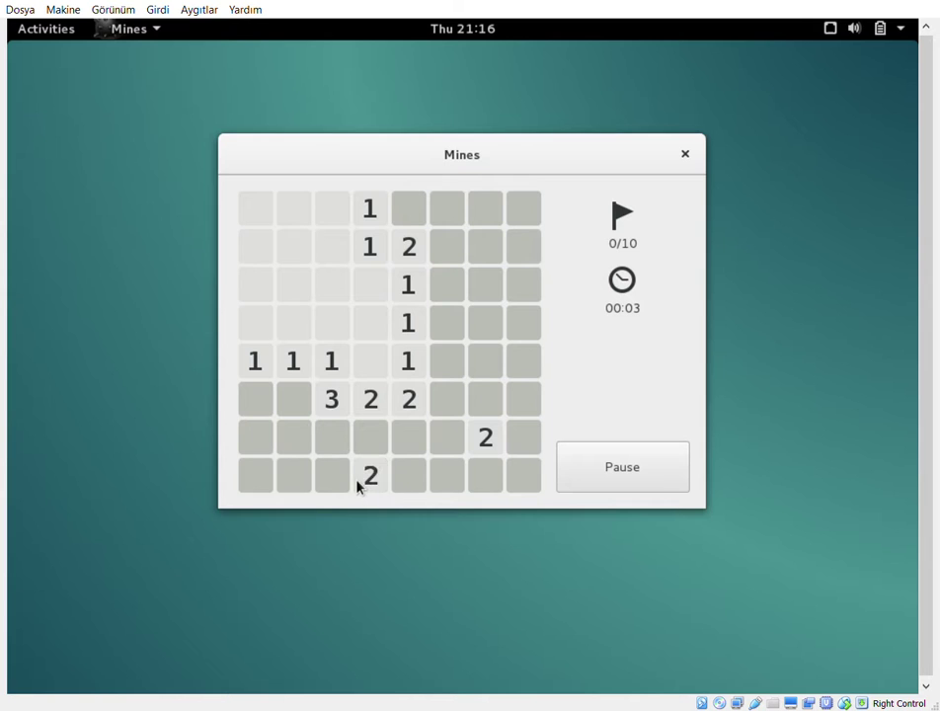
click(500, 297)
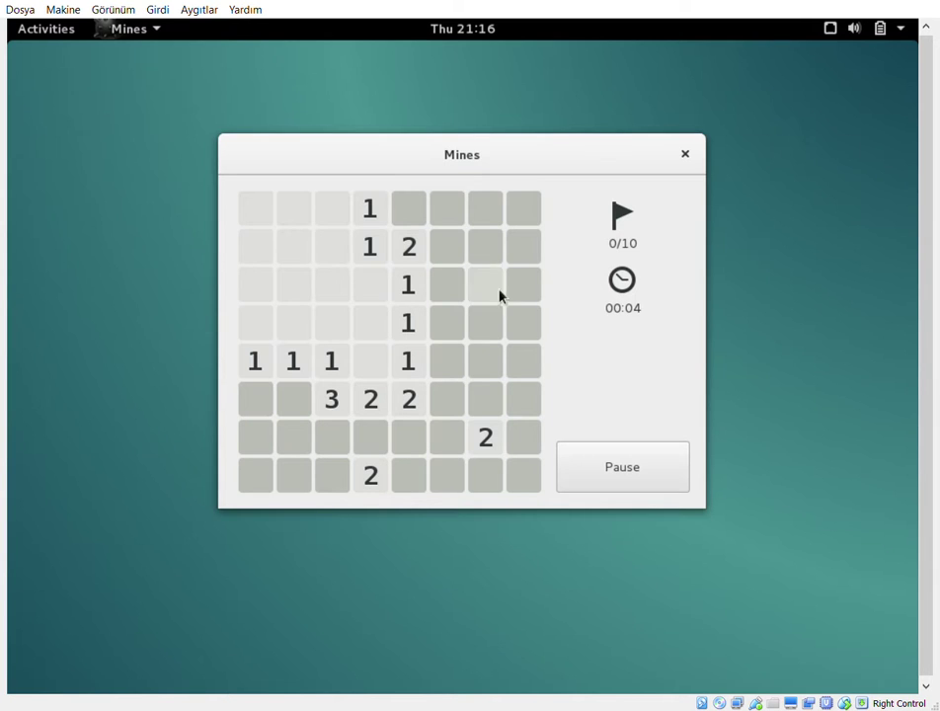
click(522, 372)
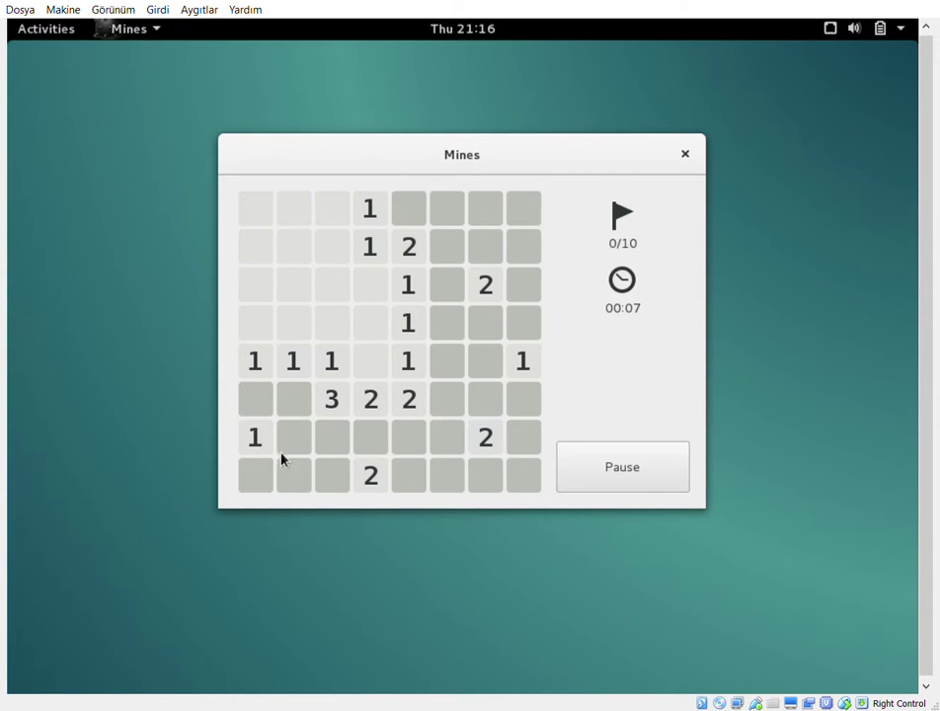
click(291, 403)
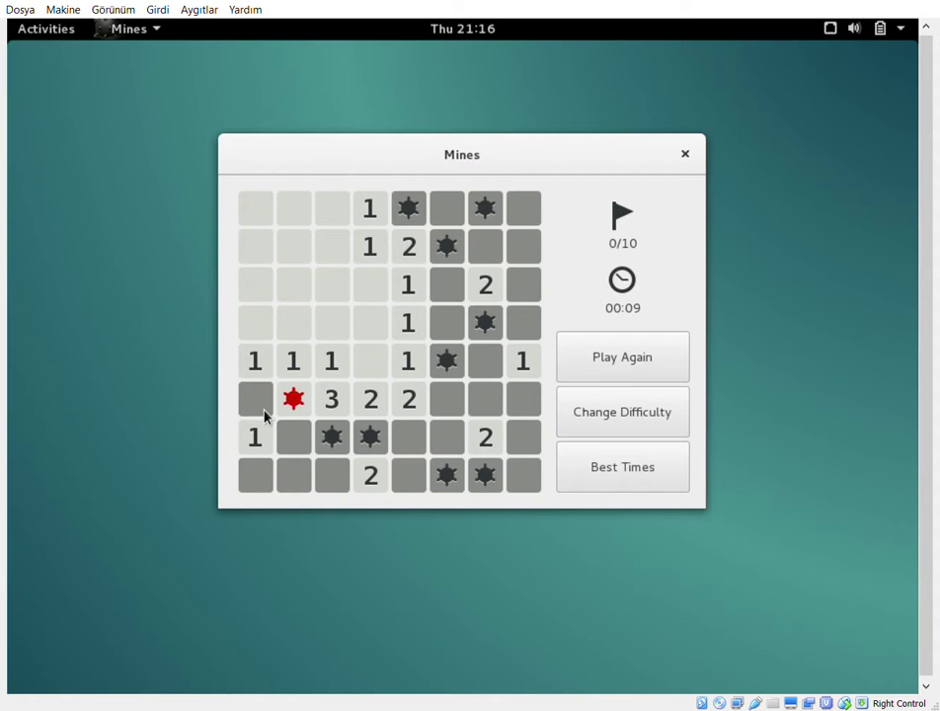
click(688, 155)
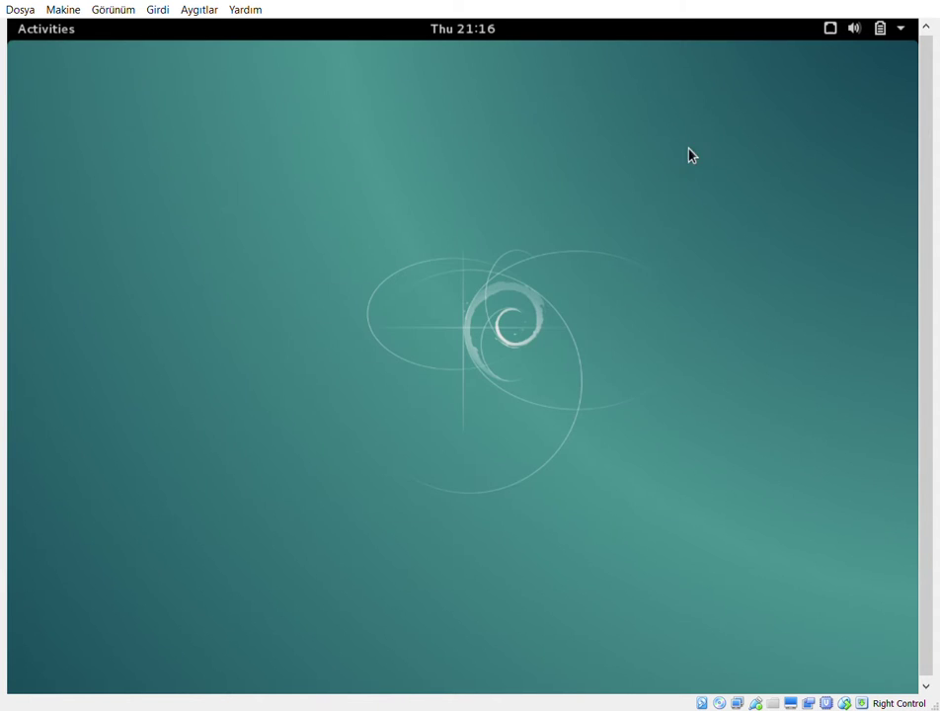
Step: Launch Synaptic Package Manager from the third page of all applications, and dismiss its Quick Introduction
click(40, 36)
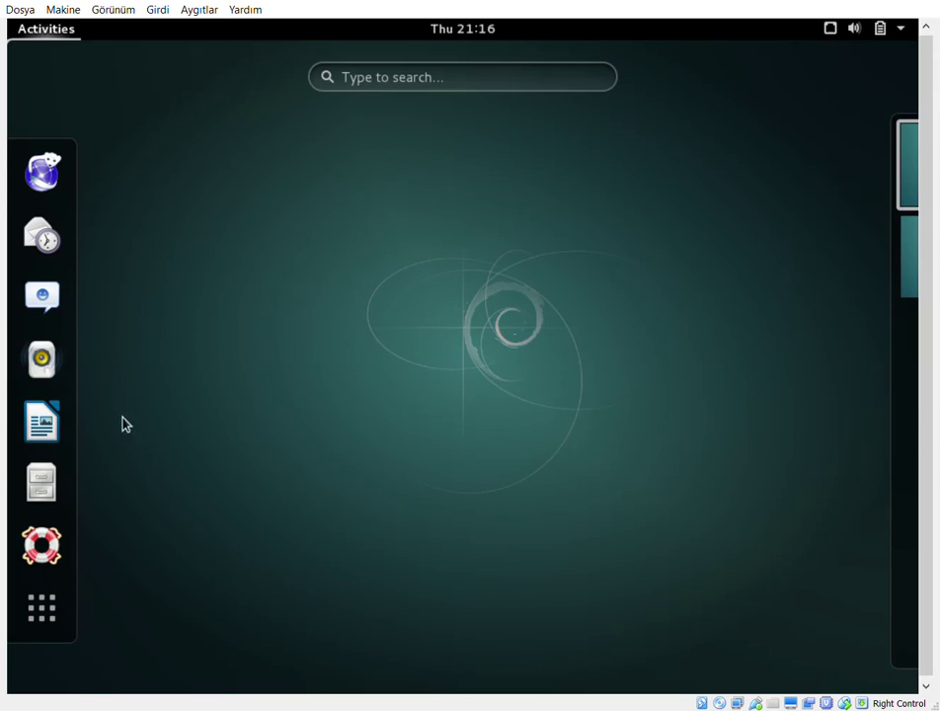
click(50, 615)
scroll(624, 446, down, 1)
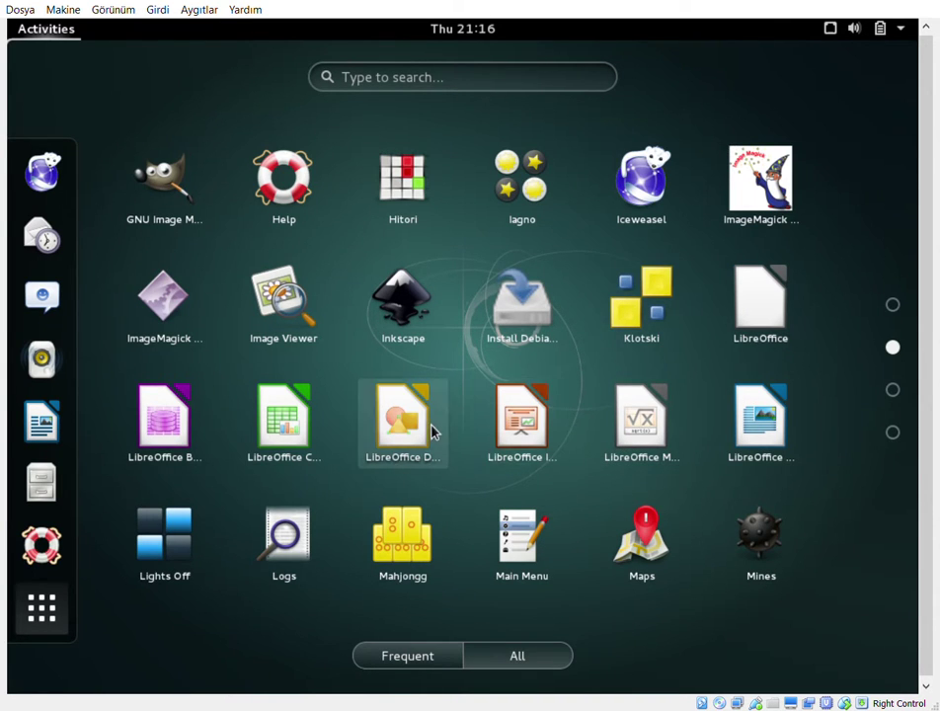
scroll(563, 424, down, 1)
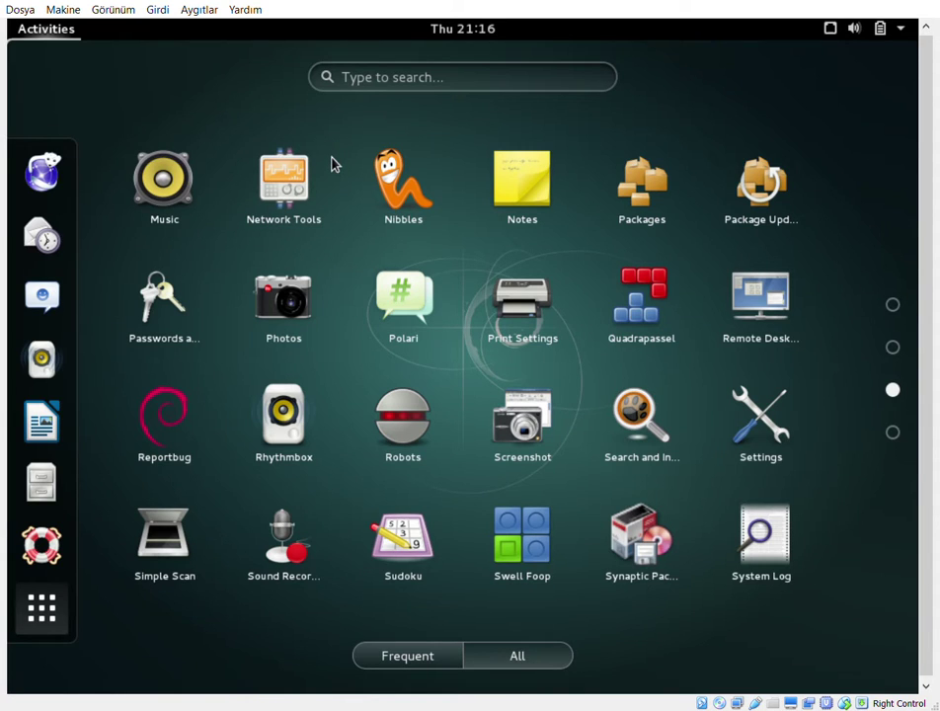
click(644, 538)
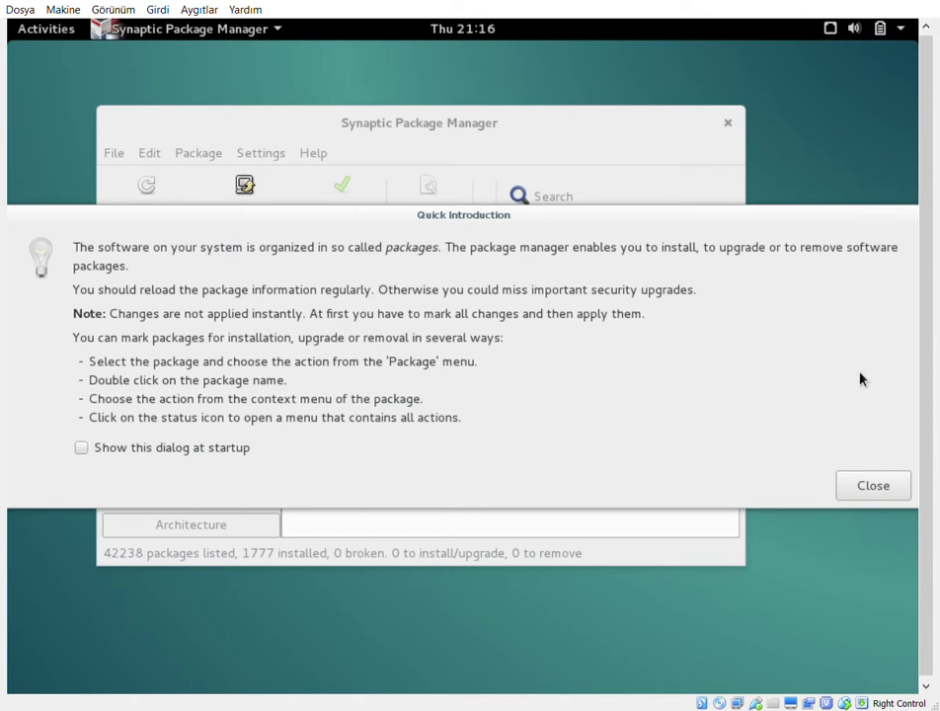
click(876, 491)
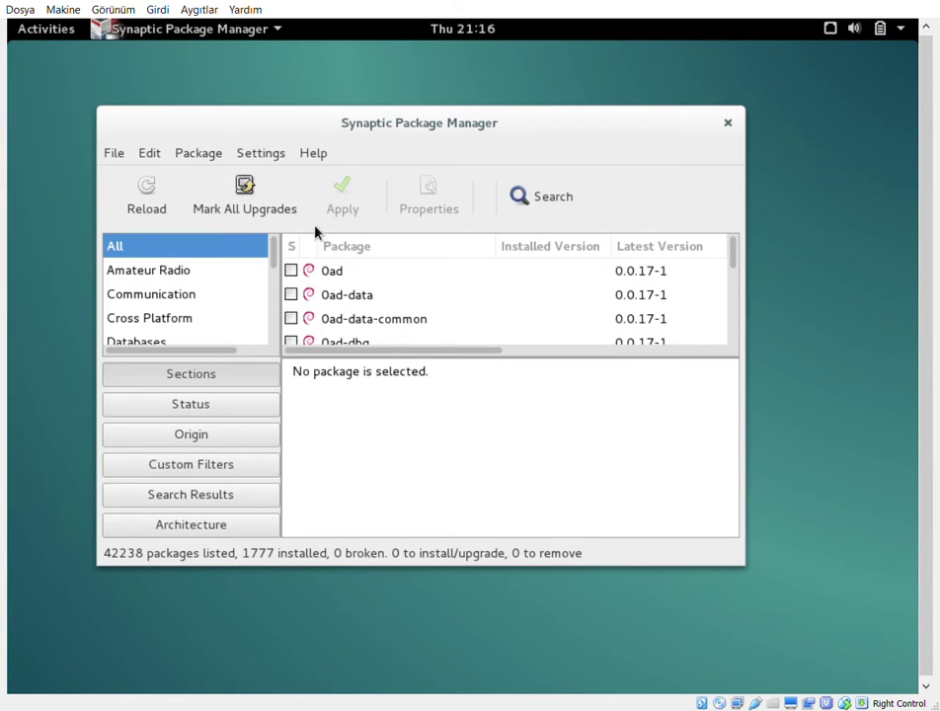
Step: View Synaptic's package search dialog, cancel it without searching, and close the package manager
click(540, 196)
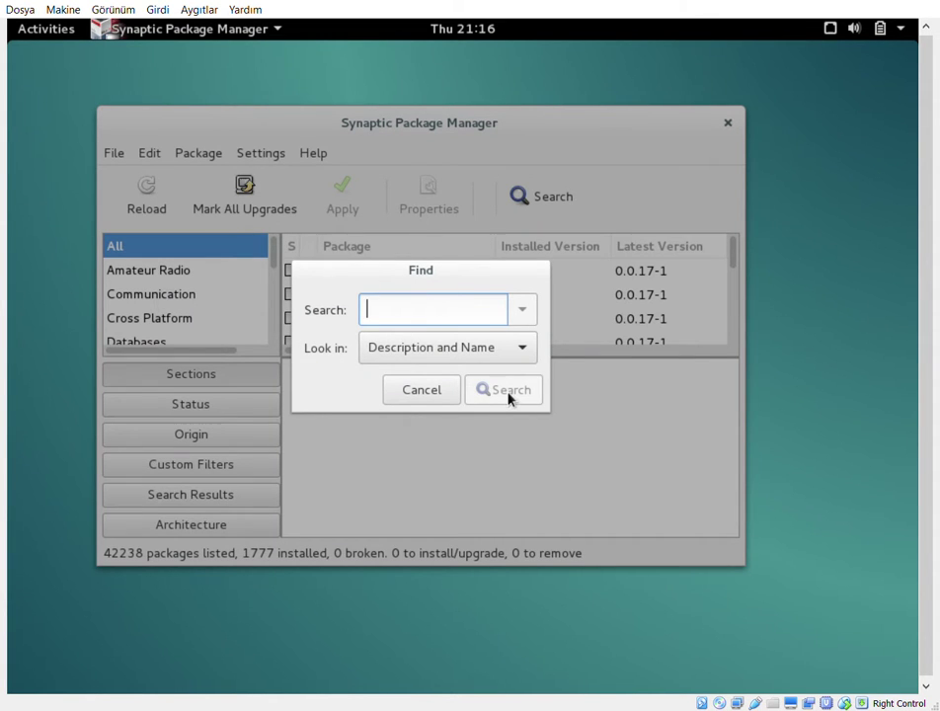
click(428, 389)
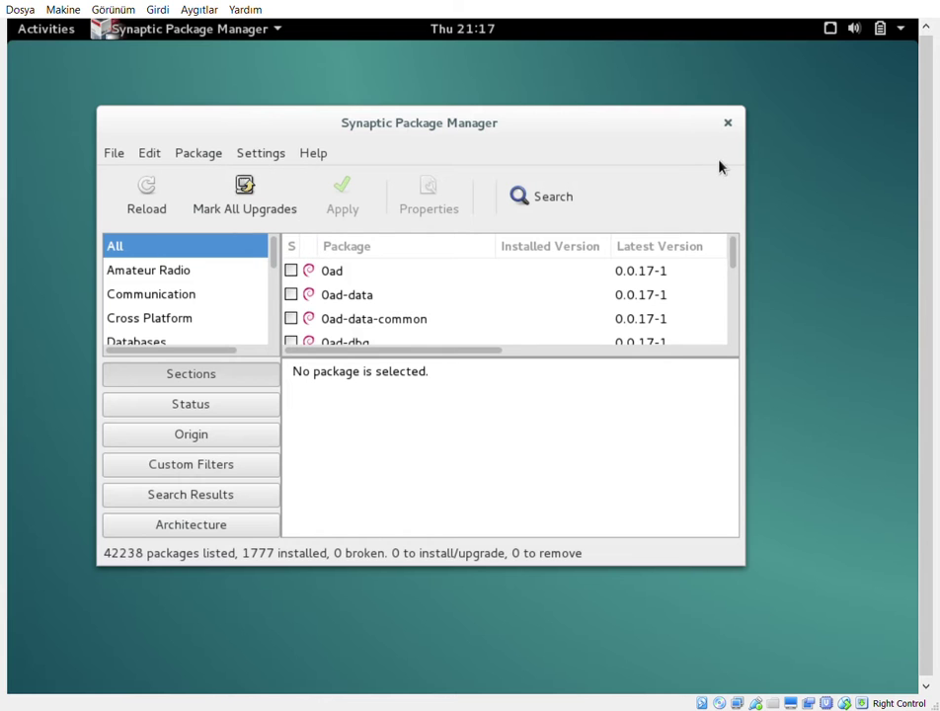
click(728, 124)
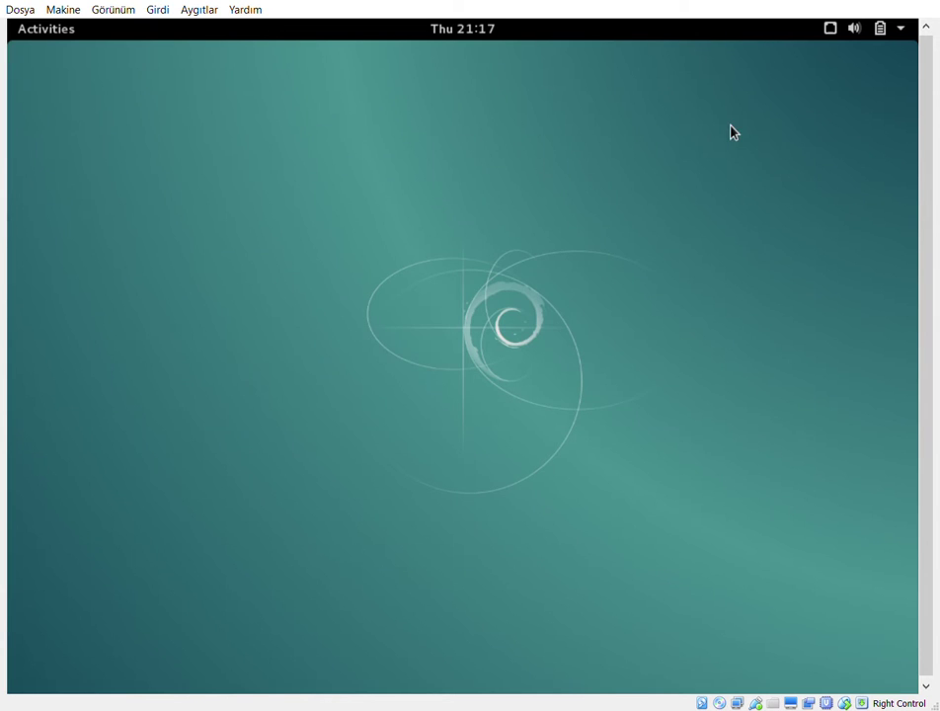
Step: Launch the Robots game from the third page of all applications
click(42, 35)
click(67, 605)
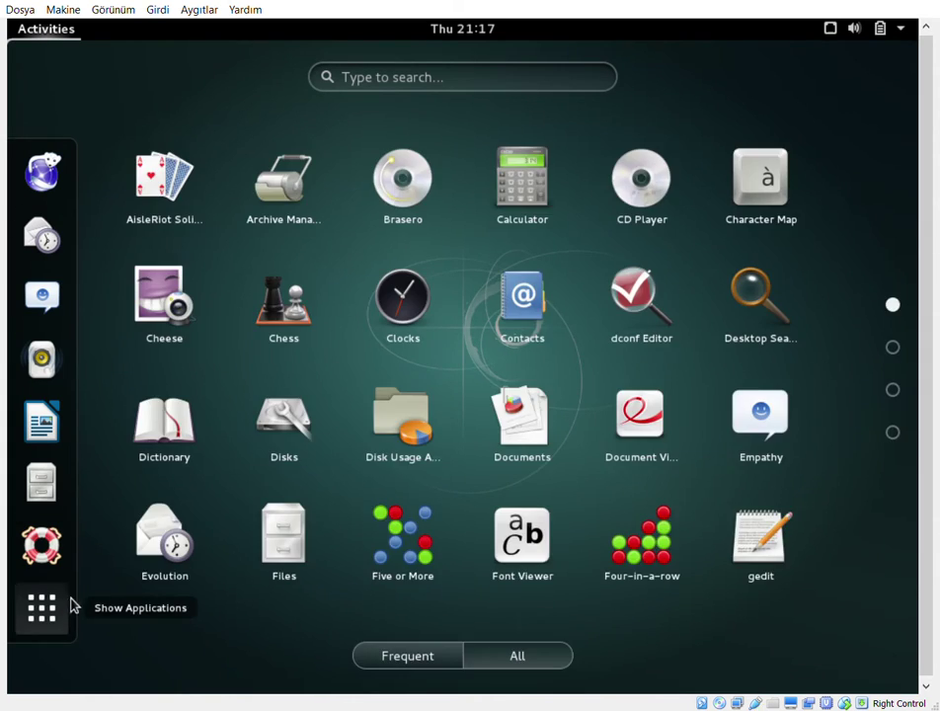
scroll(676, 399, down, 2)
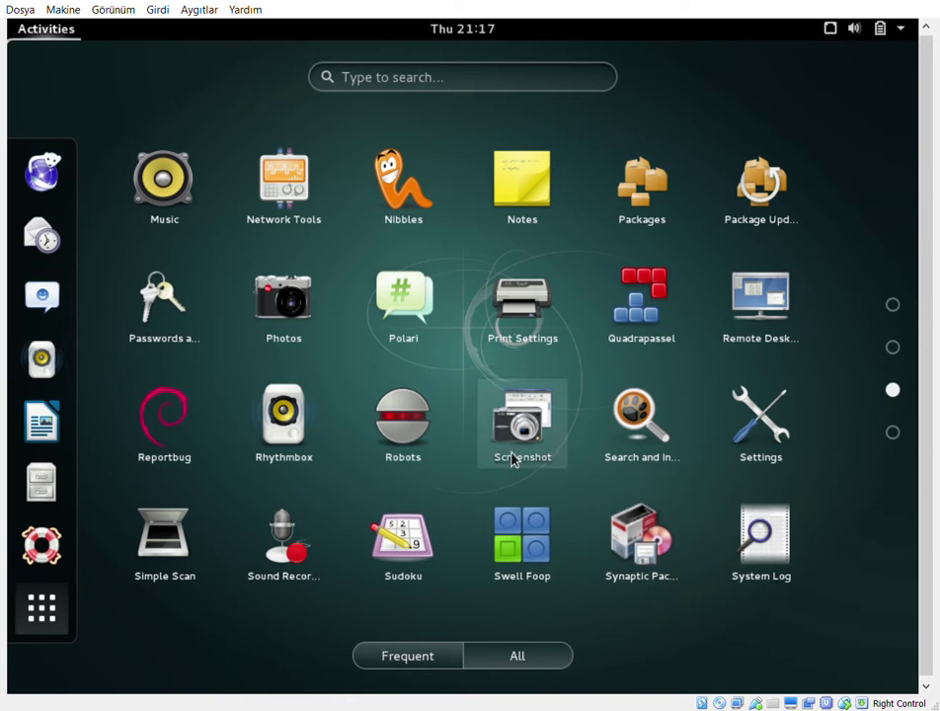
click(393, 419)
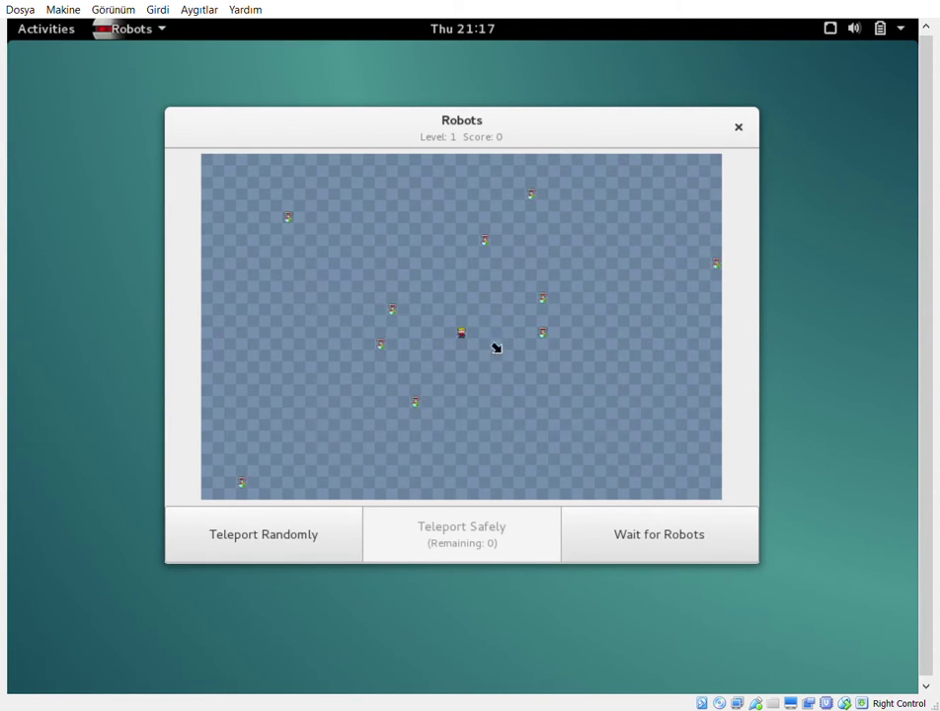
Step: Move the Robots player rightward and up, dodging the nearest robots, and continue diagonally down to the right
click(503, 378)
click(495, 326)
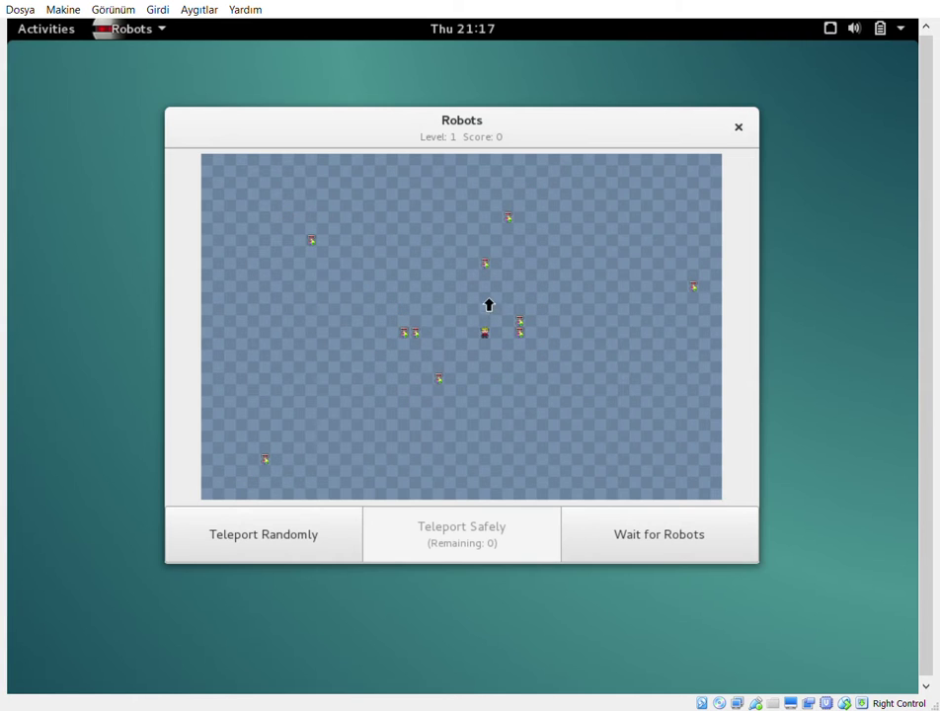
click(489, 304)
click(508, 298)
click(541, 358)
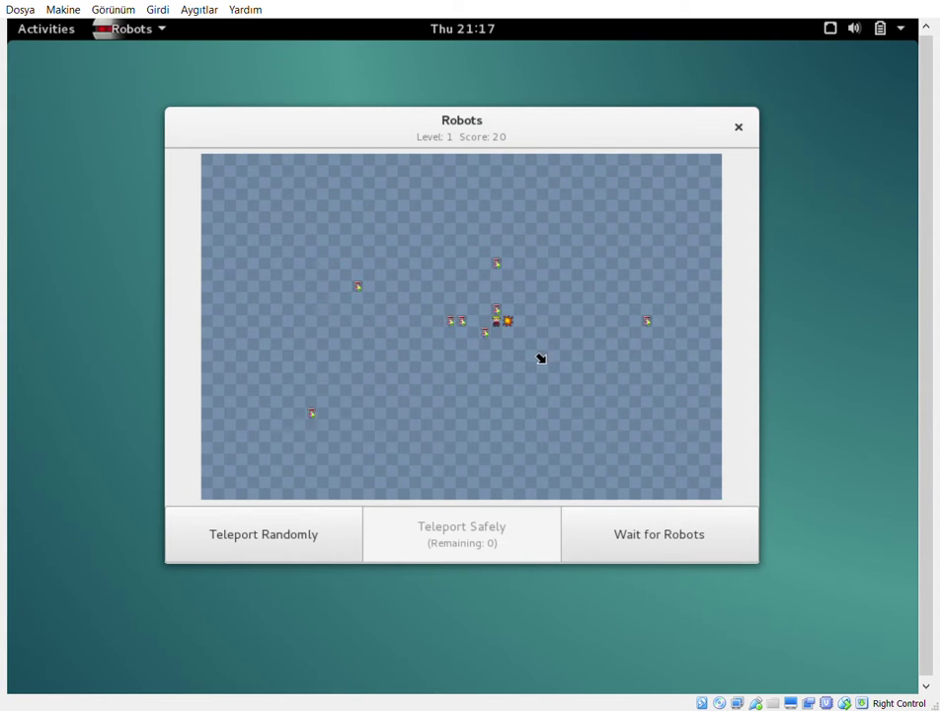
click(554, 370)
click(565, 376)
click(598, 386)
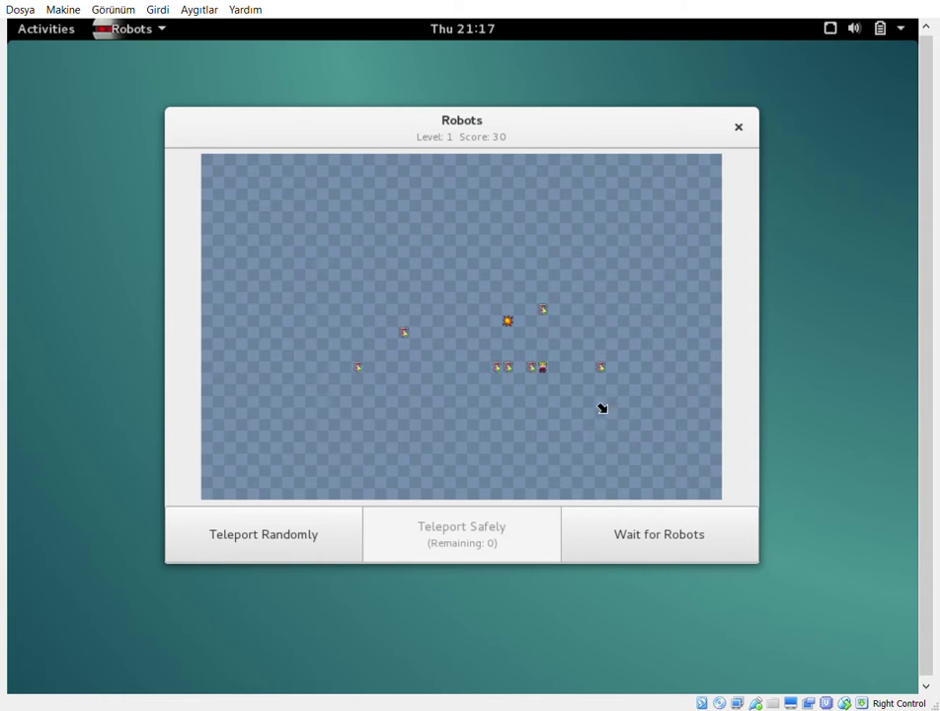
Step: Teleport the Robots player to a random spot and move it up the board away from the robots
click(255, 538)
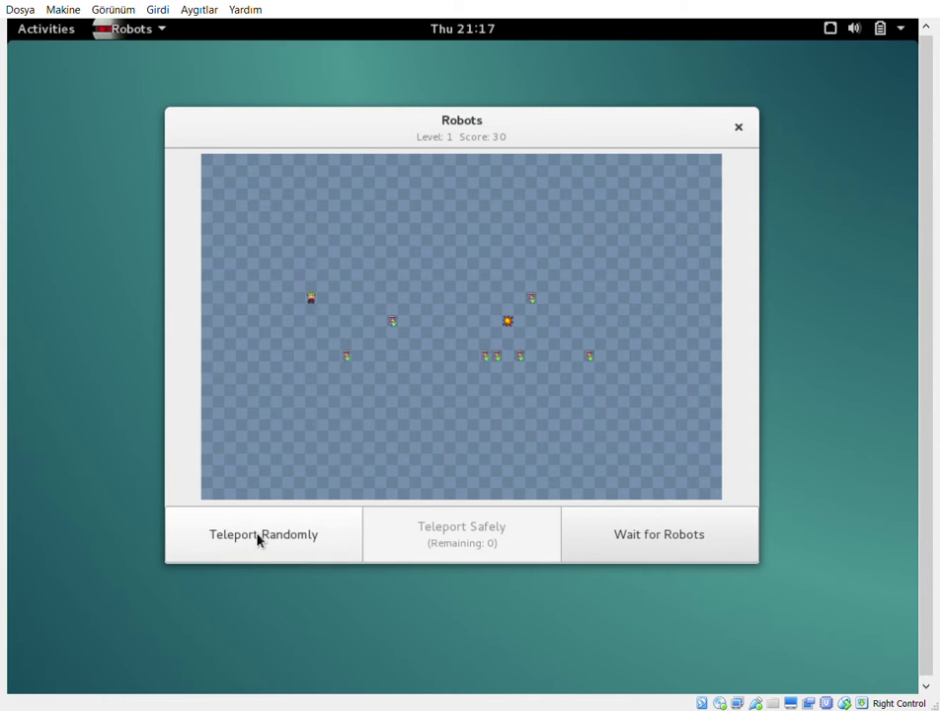
click(317, 239)
click(318, 239)
click(318, 239)
click(319, 239)
click(319, 239)
click(322, 240)
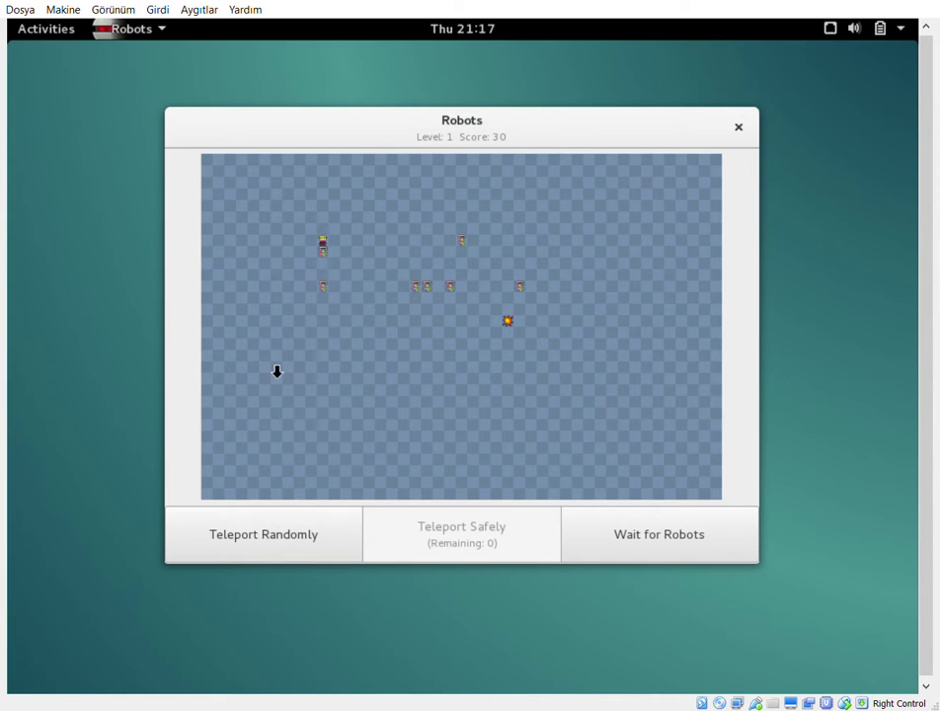
Step: Teleport the player randomly again and move it straight down the board, luring the robots after it
click(289, 536)
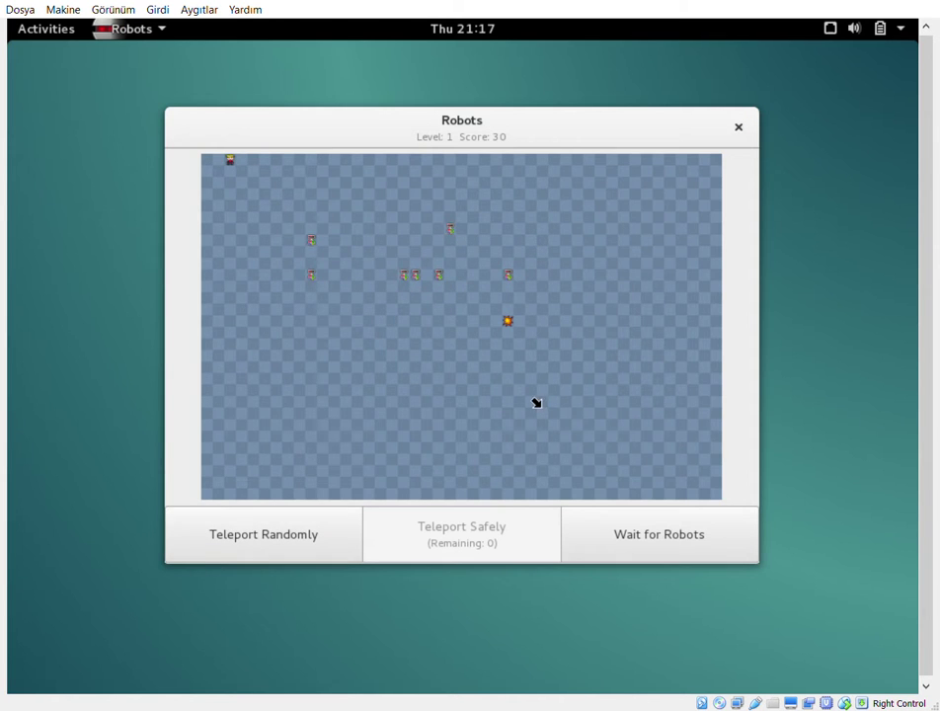
click(237, 396)
click(238, 398)
click(238, 401)
click(238, 406)
click(238, 410)
click(238, 415)
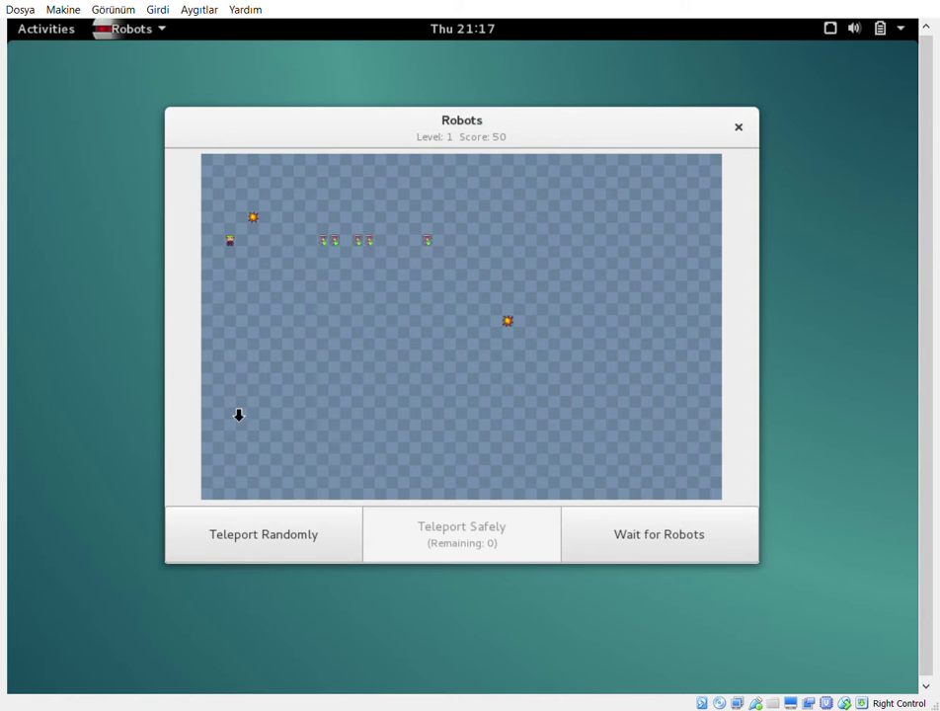
click(289, 404)
click(283, 406)
click(278, 408)
click(272, 410)
click(269, 411)
click(269, 411)
click(270, 409)
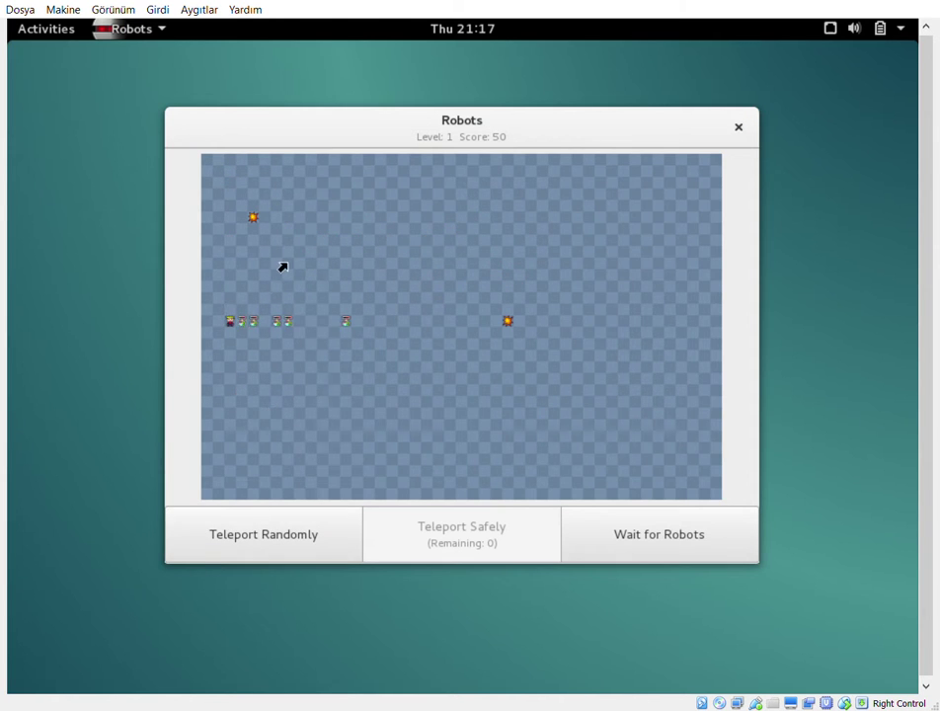
Step: Teleport the Robots player to a random spot and move it up the board, drawing the robots along
click(277, 543)
click(553, 361)
click(573, 347)
click(583, 335)
click(590, 324)
click(599, 310)
click(573, 296)
click(542, 282)
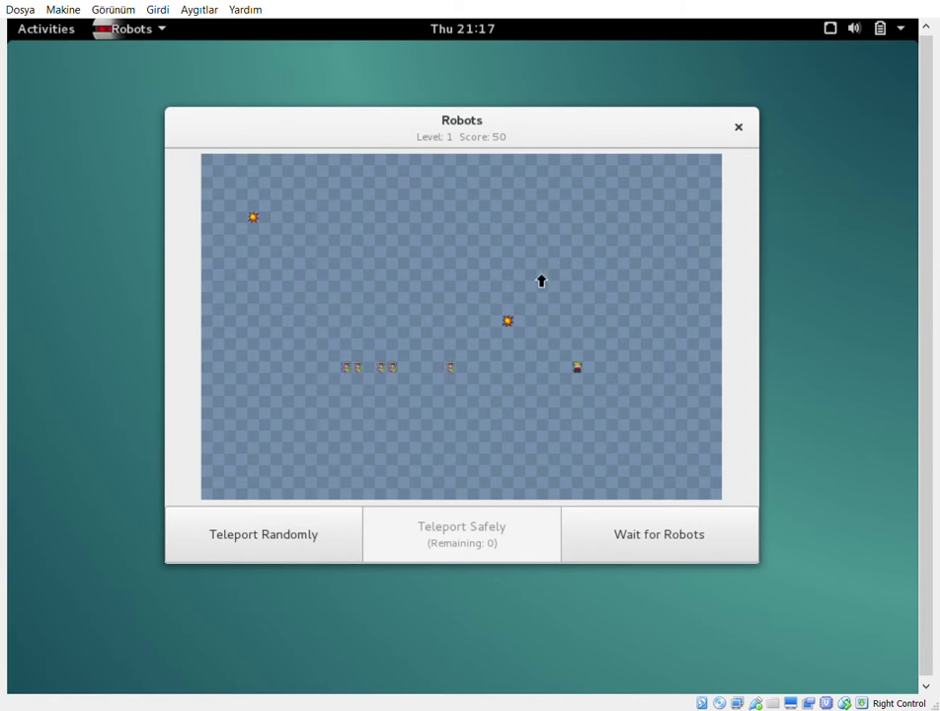
Step: Continue moving the player upward and slightly left, past the wreck near the board's centre
click(541, 282)
click(541, 279)
click(538, 276)
click(537, 272)
click(533, 267)
click(533, 267)
click(534, 267)
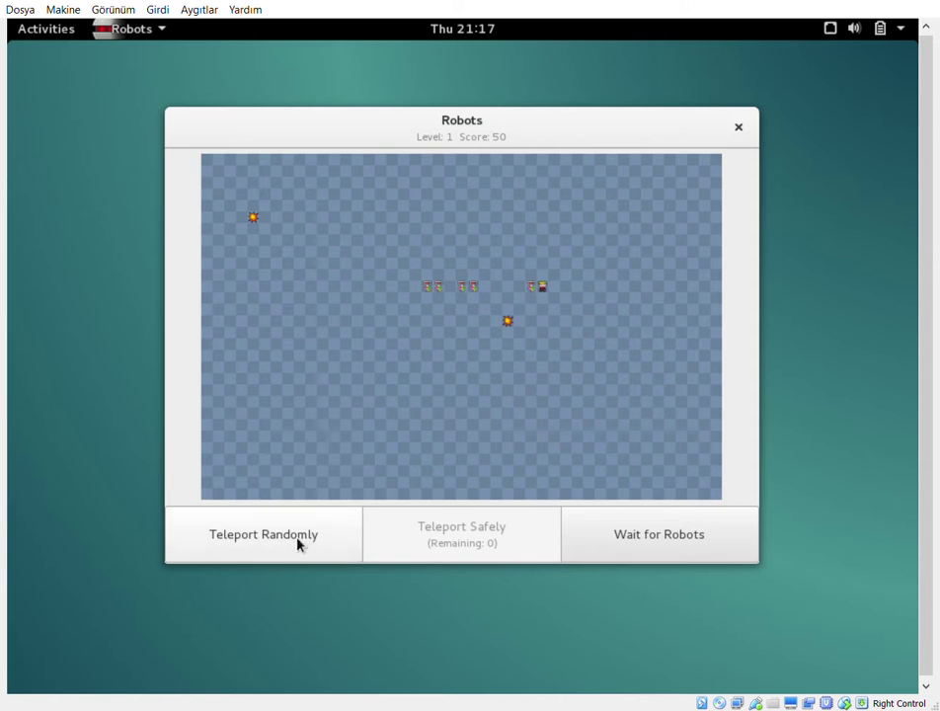
Step: Teleport the player randomly once more, make a few moves among the remaining robots, and close the Robots game
click(298, 543)
click(523, 395)
click(558, 394)
click(593, 392)
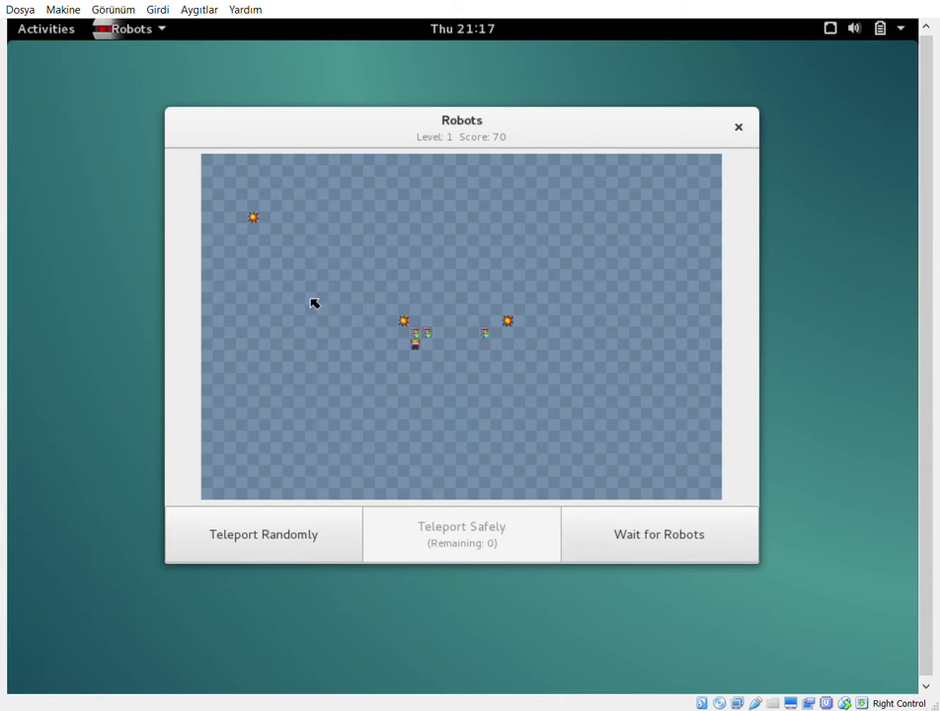
click(736, 132)
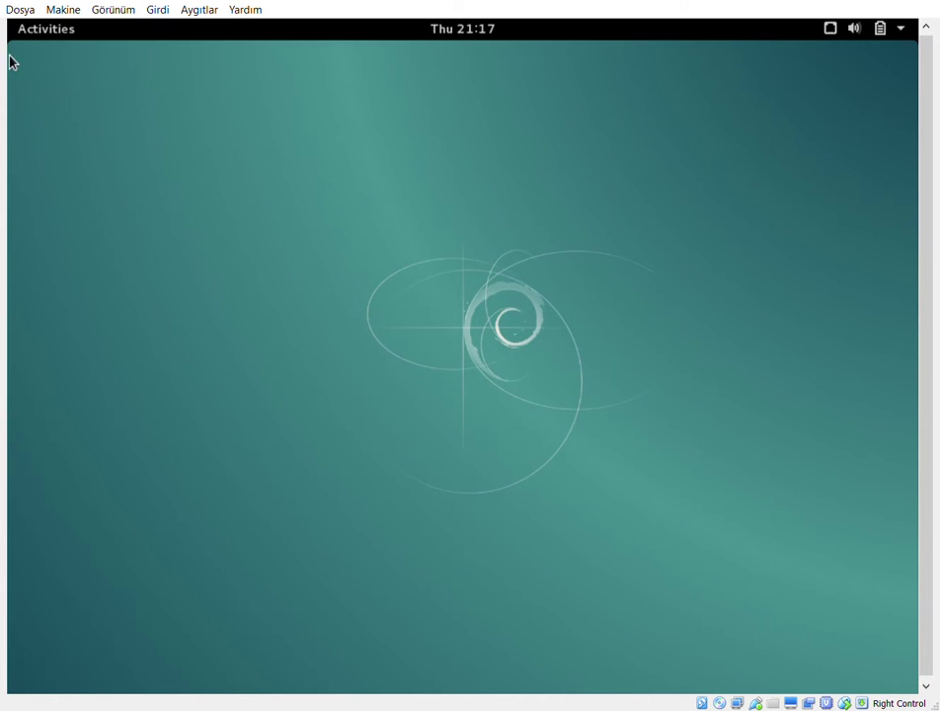
Step: Launch Terminal from the fourth page of all applications
click(45, 30)
click(52, 611)
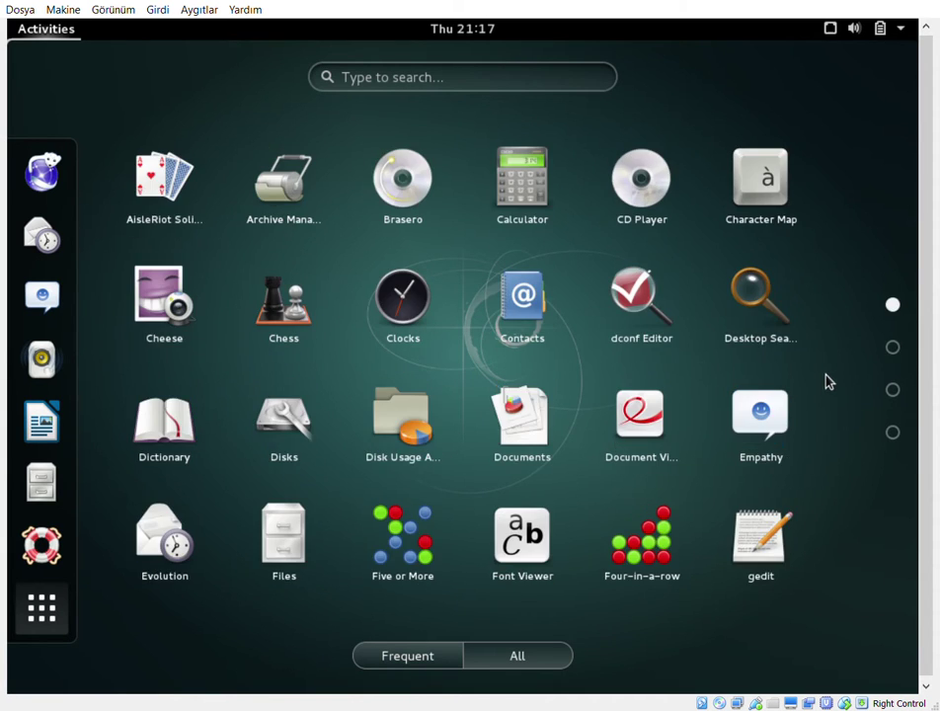
scroll(826, 384, down, 2)
scroll(825, 383, down, 1)
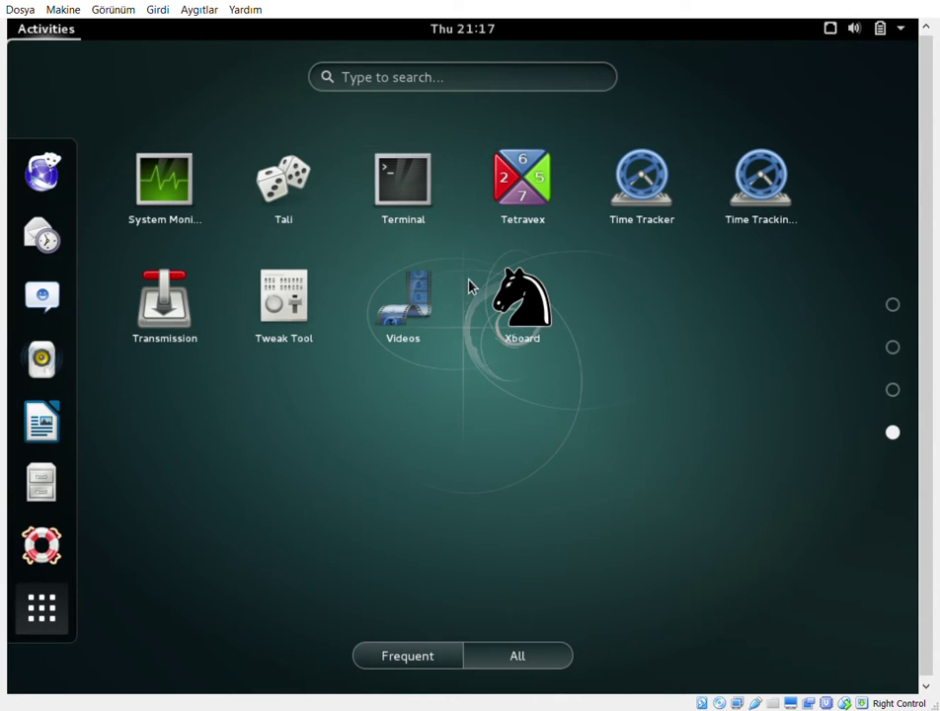
click(386, 201)
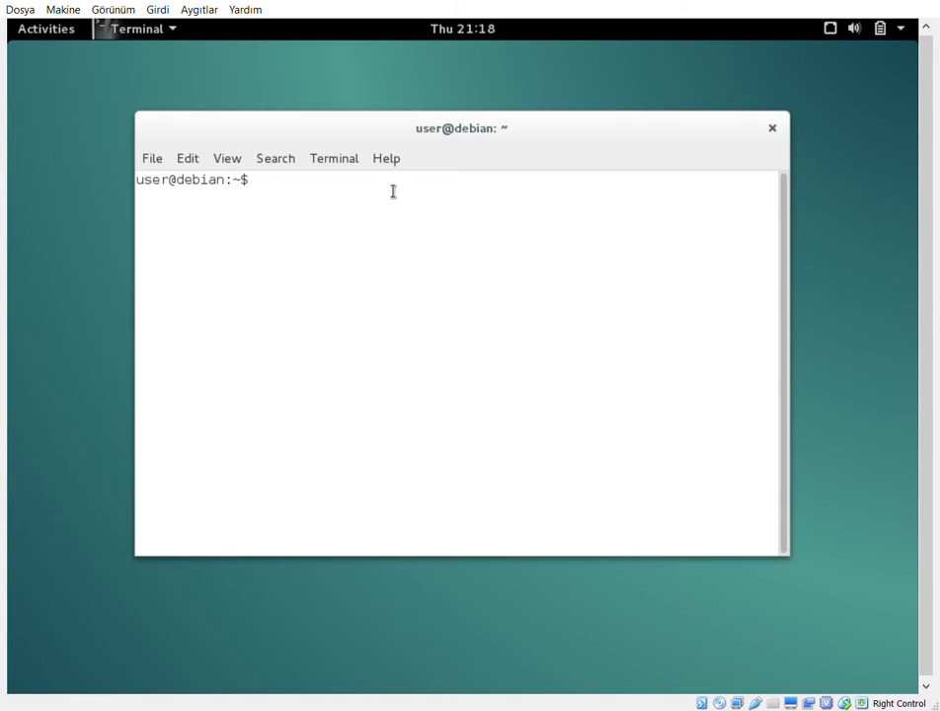
Step: Switch to the root user with "sudo su" and list the current folder's contents with "ls"
text(sudo su)
key(Return)
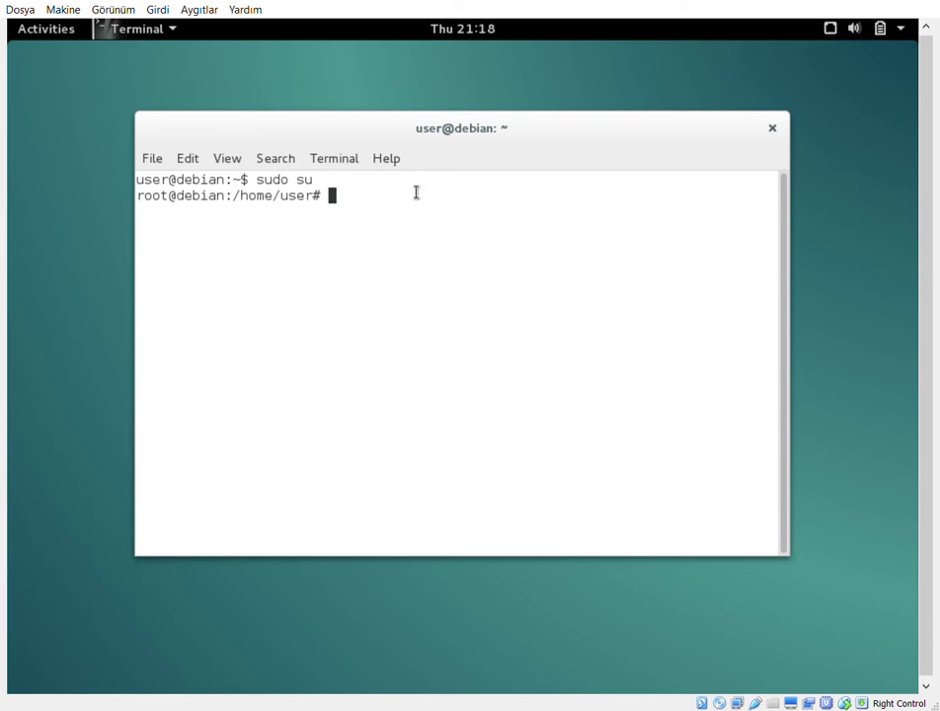
text(ls)
key(Return)
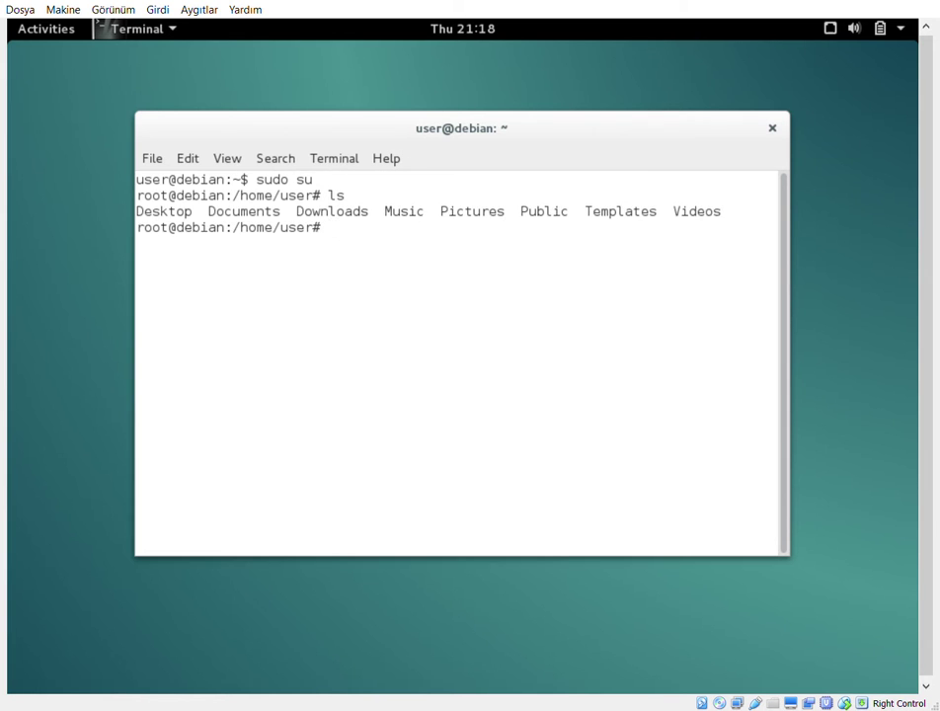
Step: List all files in the folder, including hidden ones, in detail with "ls -all"
text(ls =all)
key(BackSpace)
key(BackSpace)
key(BackSpace)
key(BackSpace)
text(-all)
key(Return)
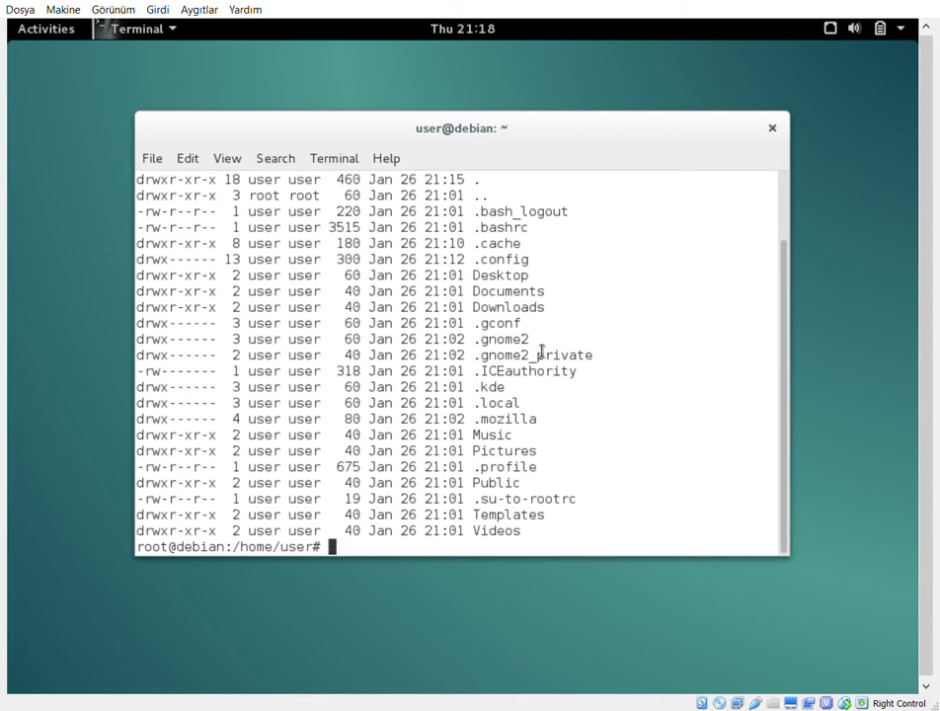
Step: Highlight the "rw" permission of .bash_logout while reviewing the listing, and close the terminal despite its running process
scroll(544, 351, up, 1)
scroll(400, 261, down, 1)
scroll(174, 237, up, 1)
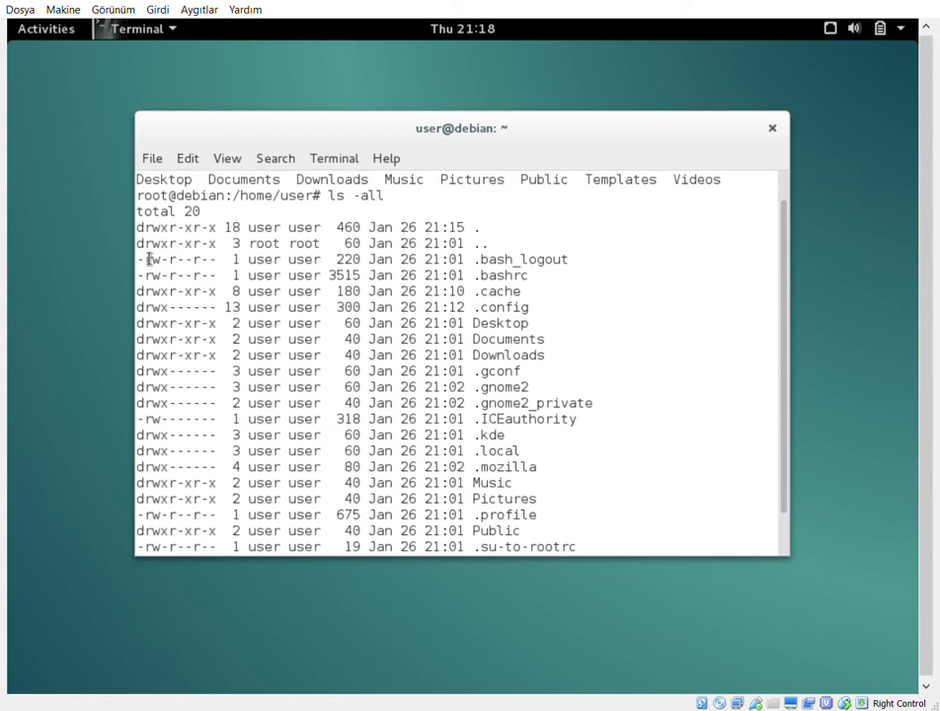
drag(146, 258, 160, 259)
scroll(256, 372, down, 1)
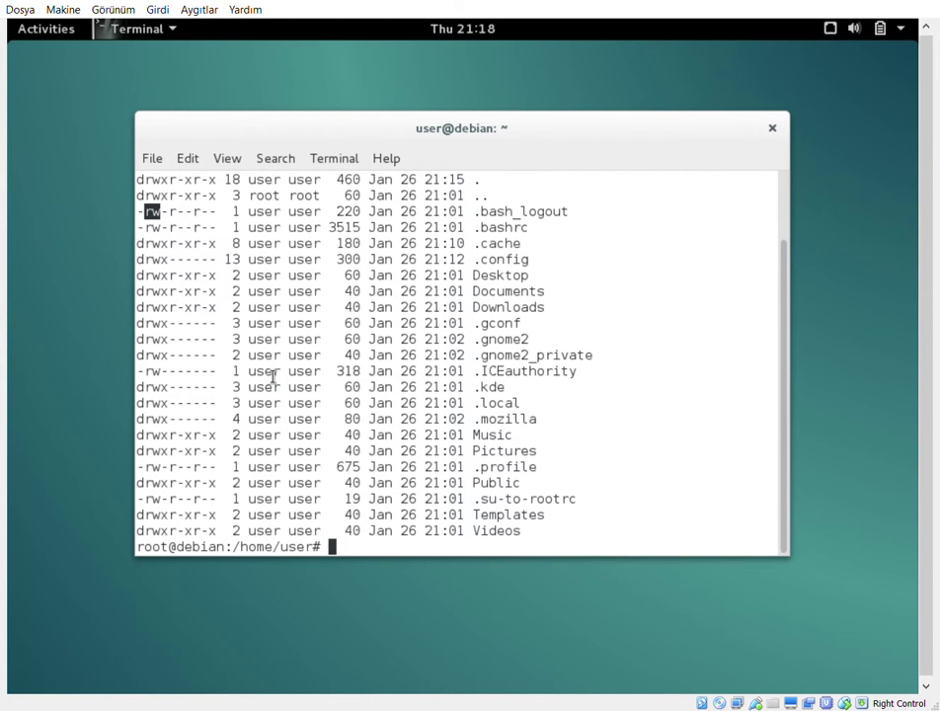
scroll(416, 373, up, 2)
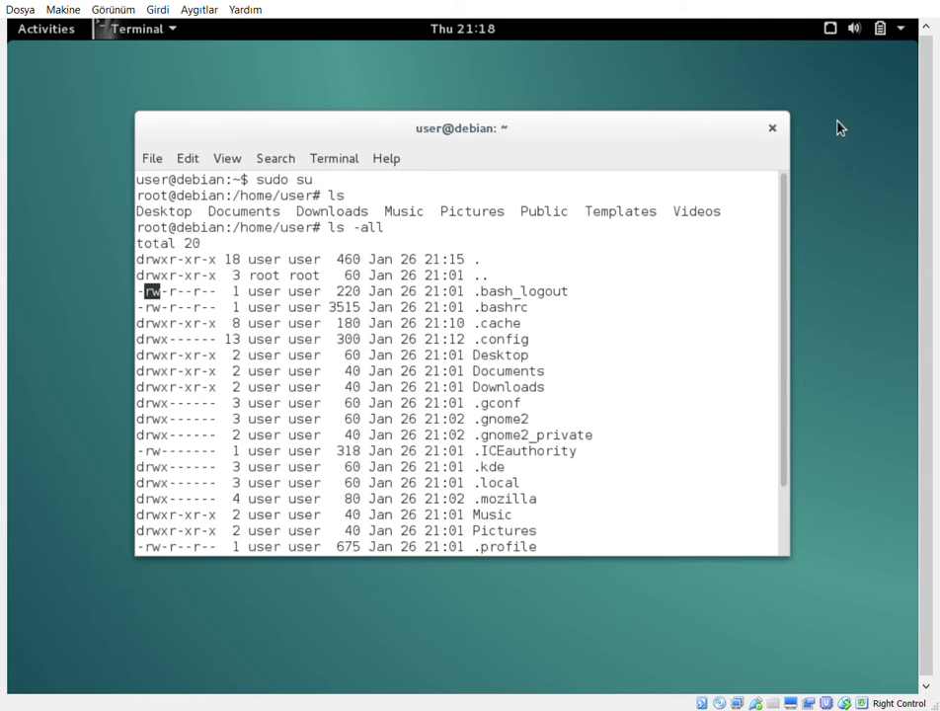
click(781, 130)
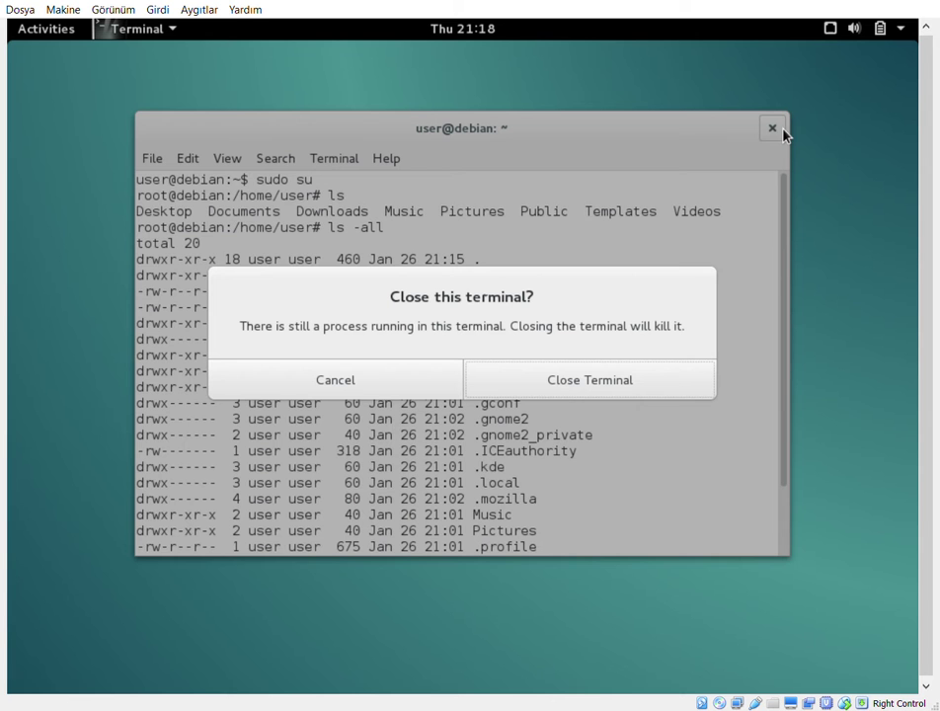
click(558, 381)
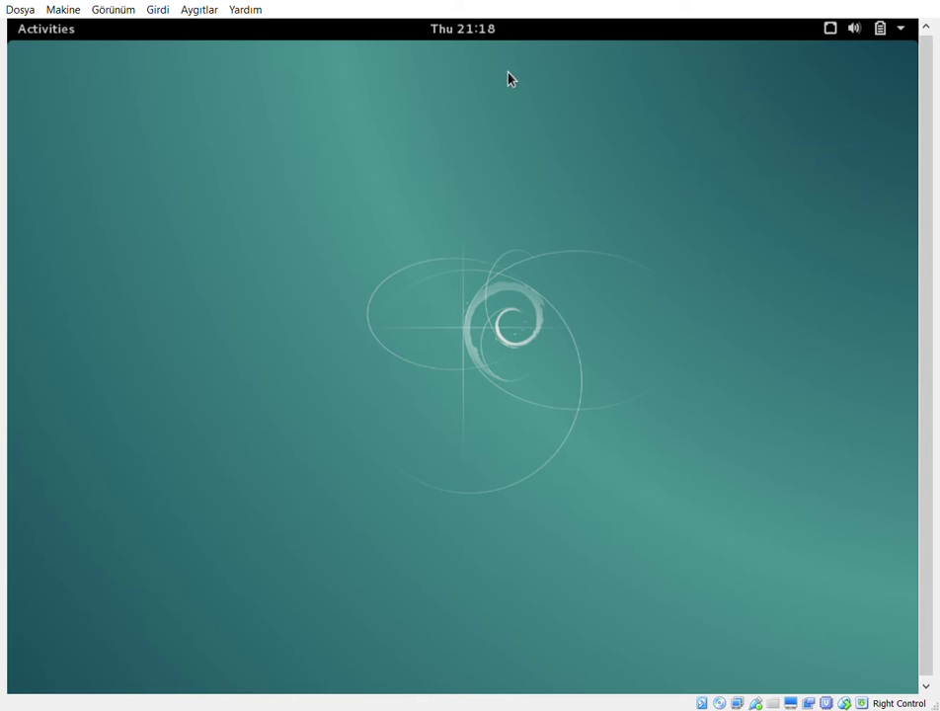
Step: Launch Transmission from the fourth page of all applications and agree to its file sharing notice
click(49, 32)
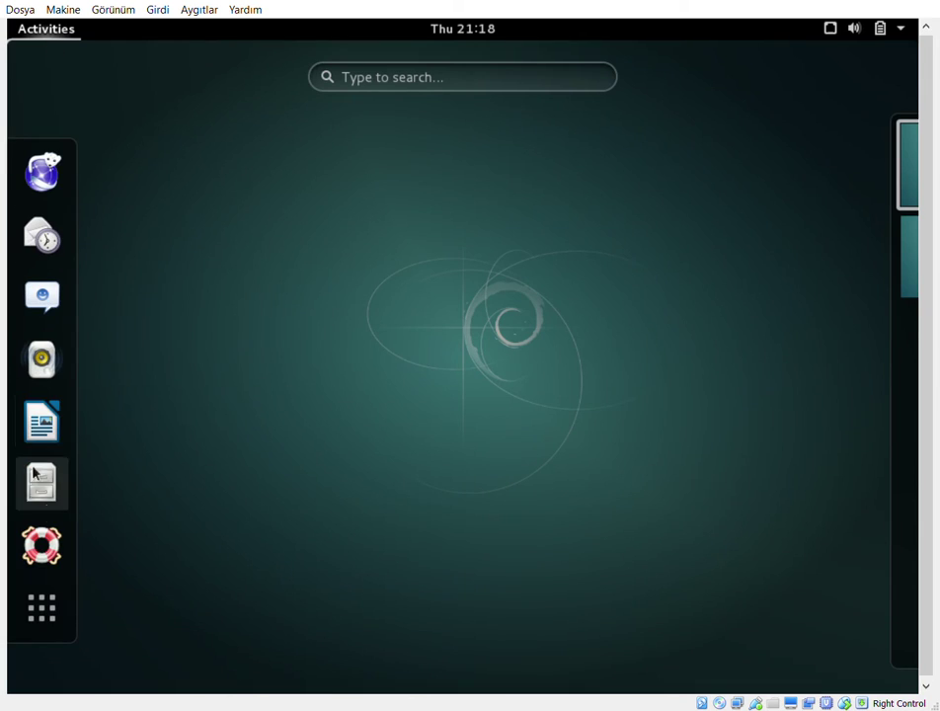
click(59, 617)
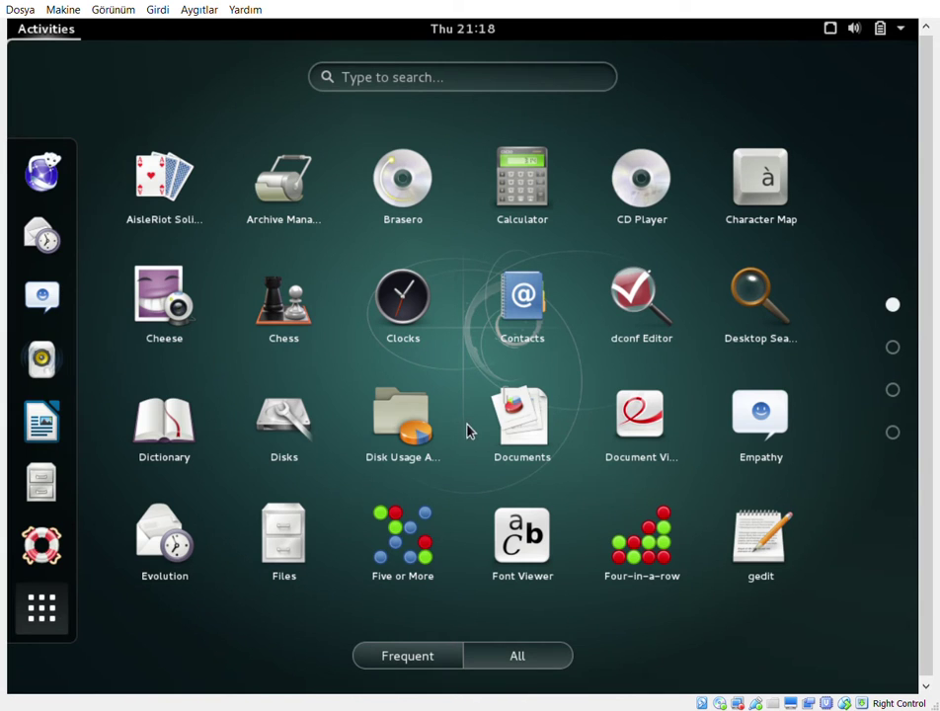
scroll(620, 449, down, 3)
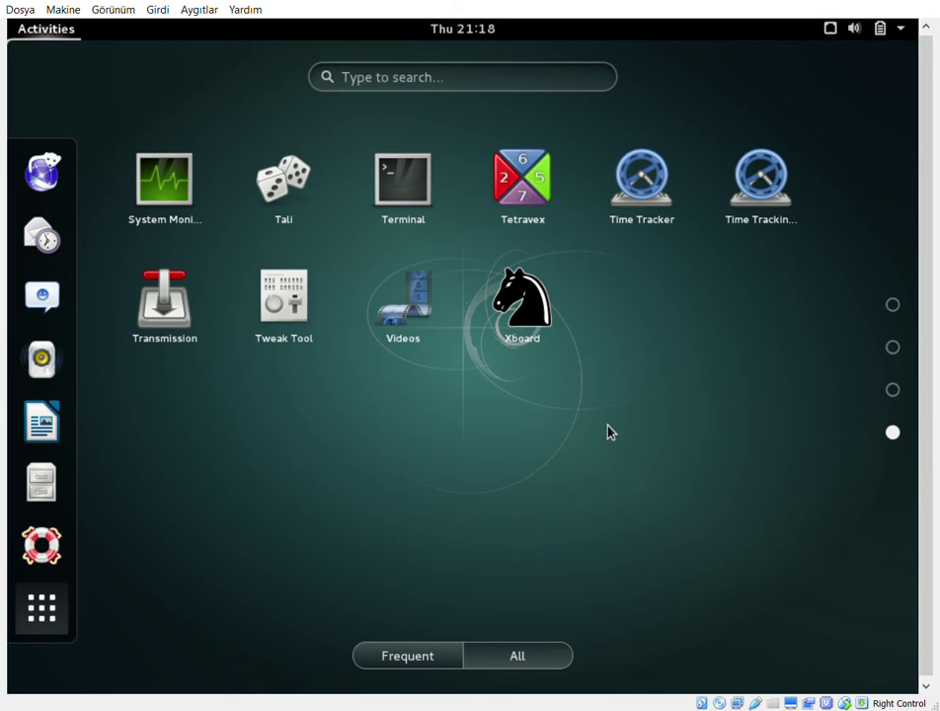
click(165, 302)
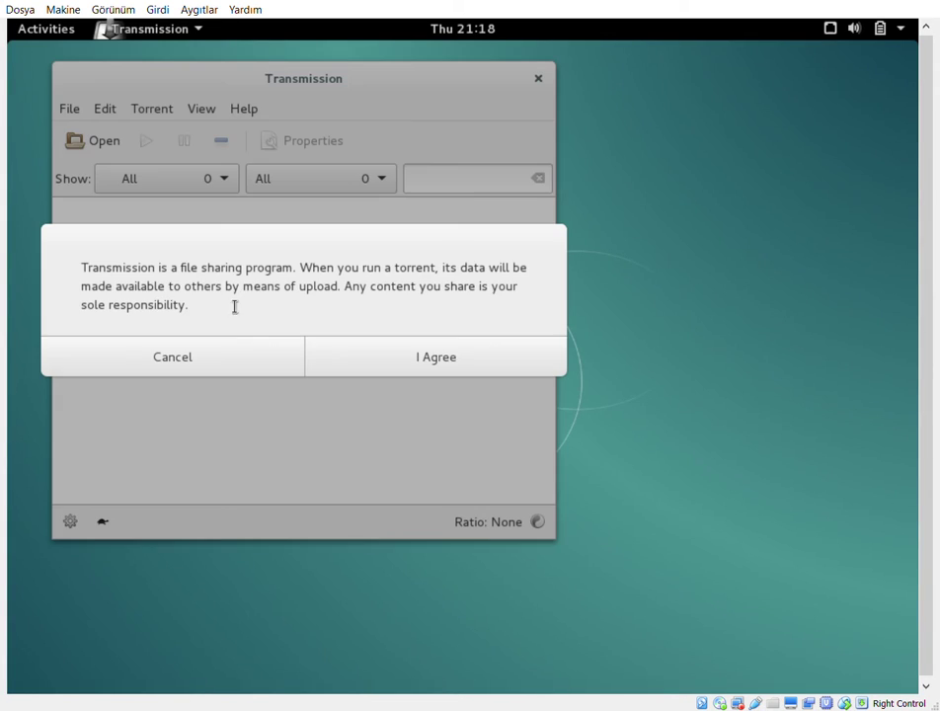
click(470, 372)
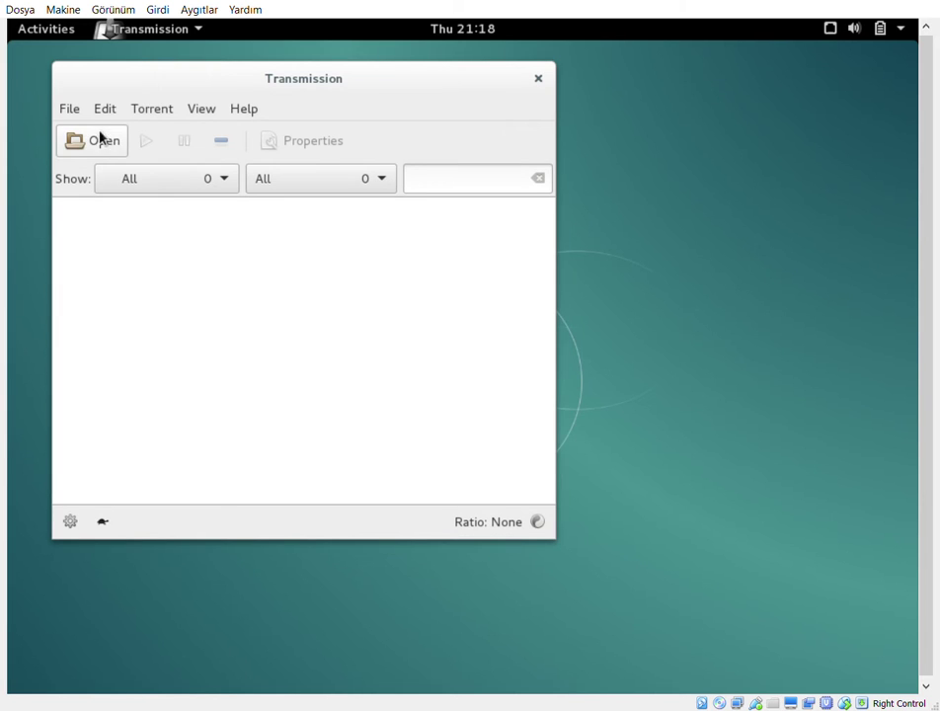
Step: Move the Transmission window towards the middle of the desktop and close it
drag(279, 88, 629, 107)
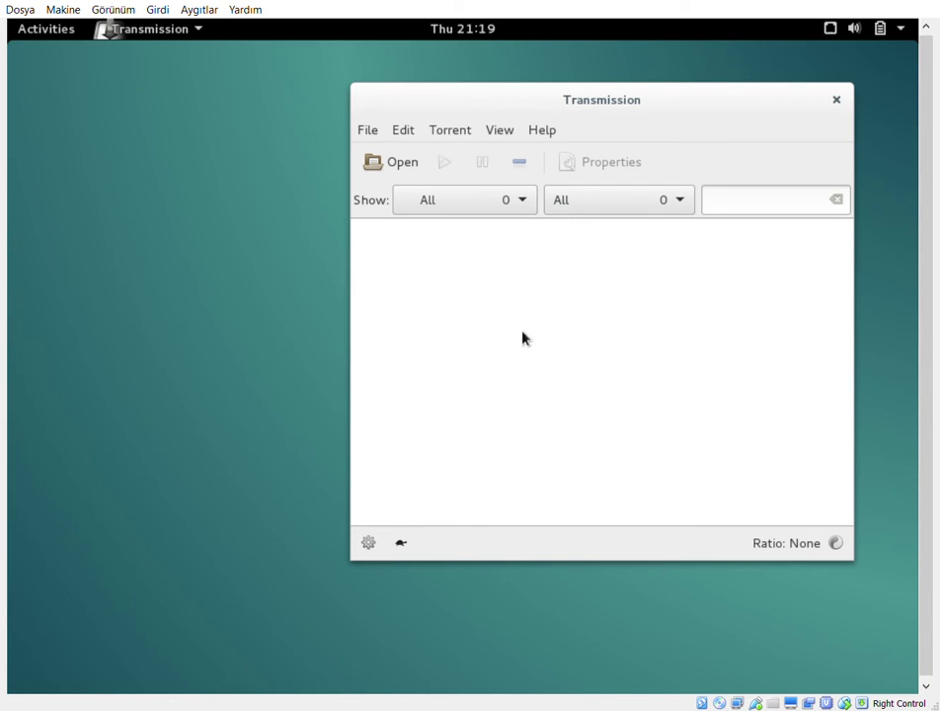
drag(675, 98, 612, 124)
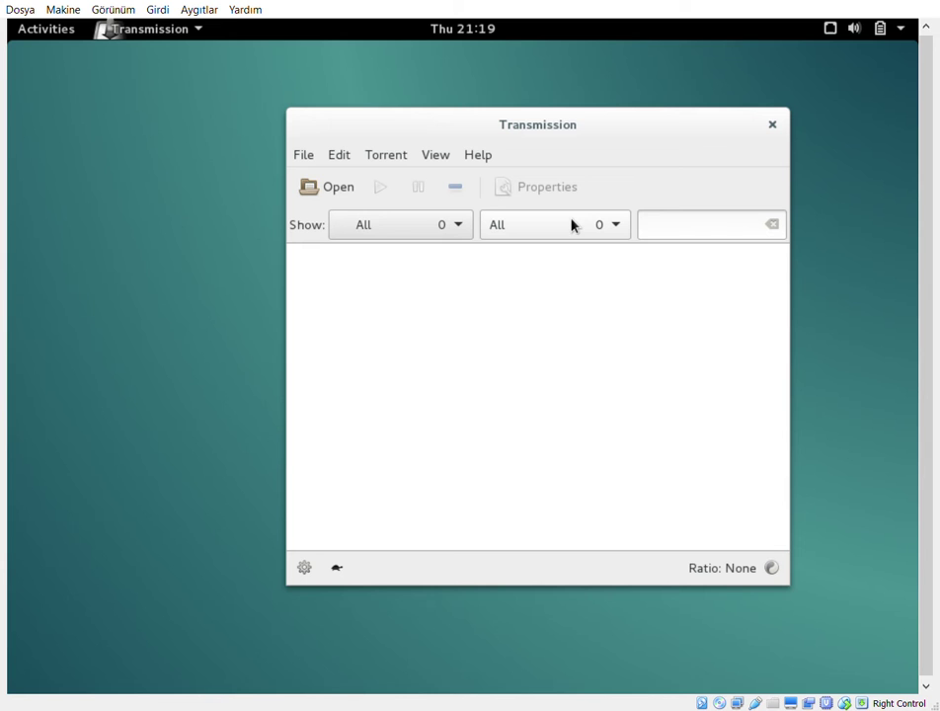
click(773, 125)
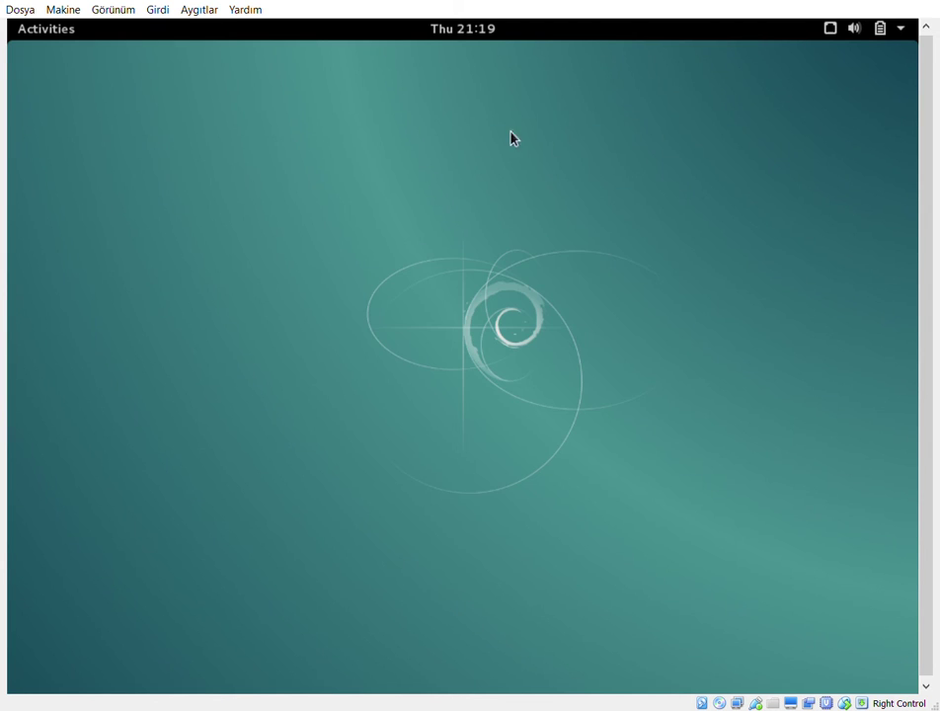
Step: Look through all four pages of installed applications and return to the empty desktop
click(42, 37)
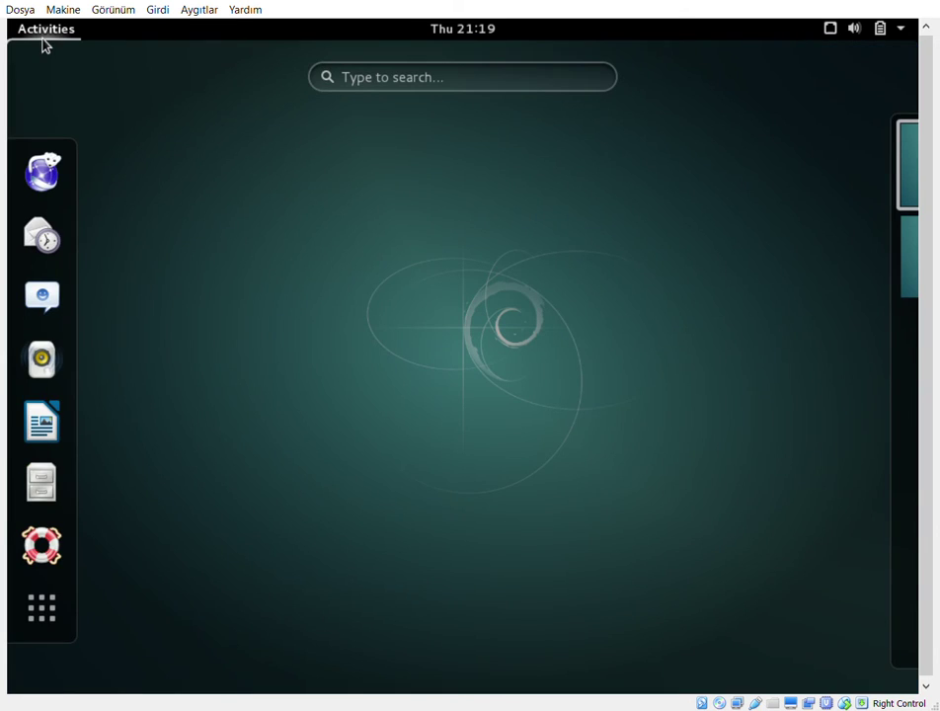
click(43, 610)
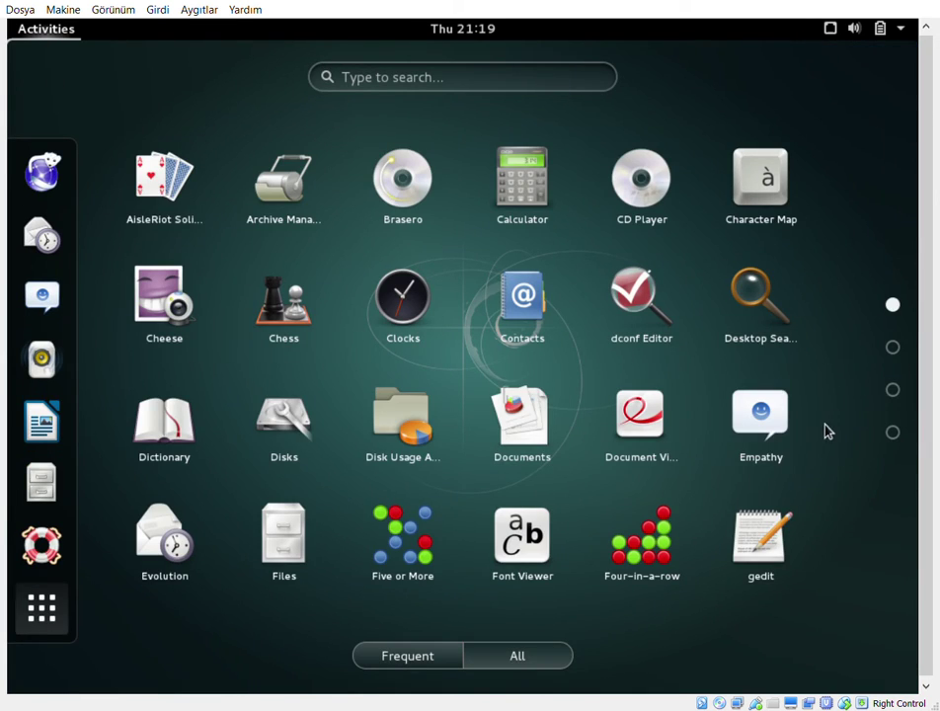
scroll(825, 429, down, 2)
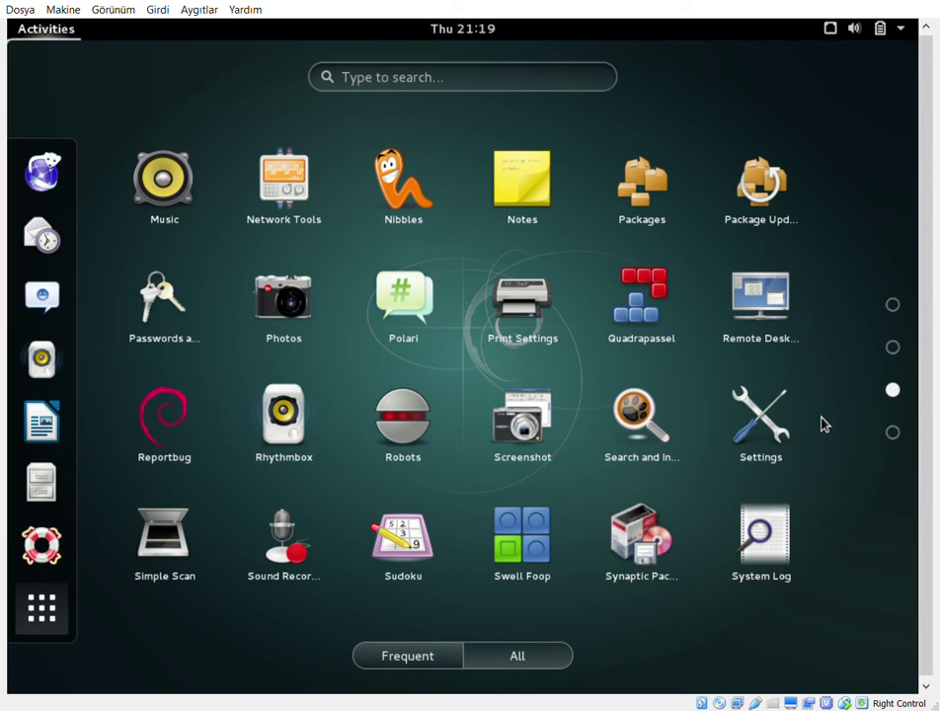
scroll(825, 425, down, 1)
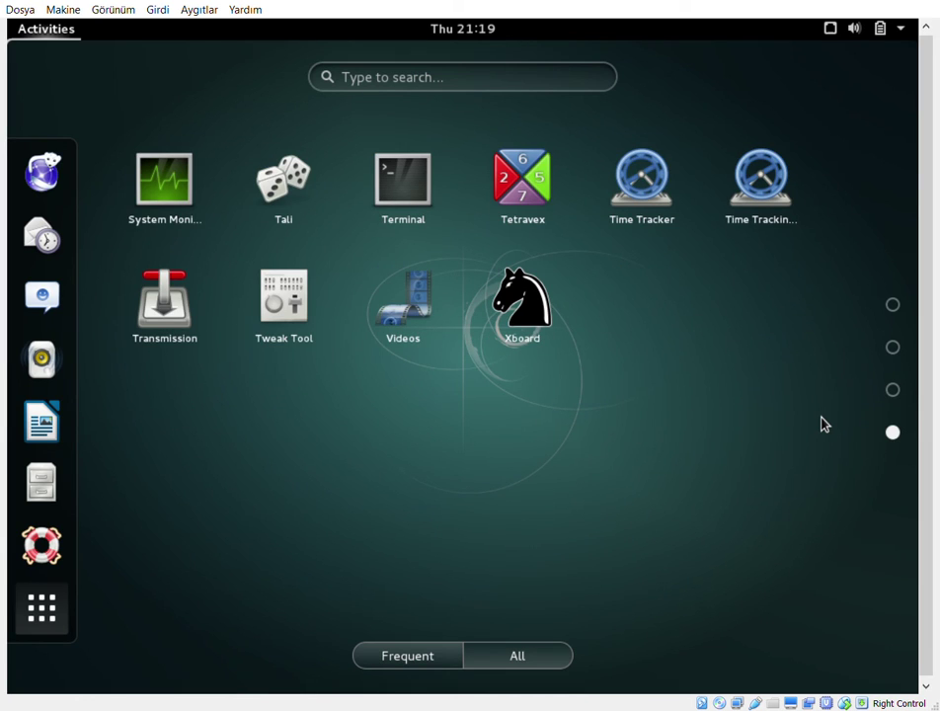
scroll(825, 424, up, 1)
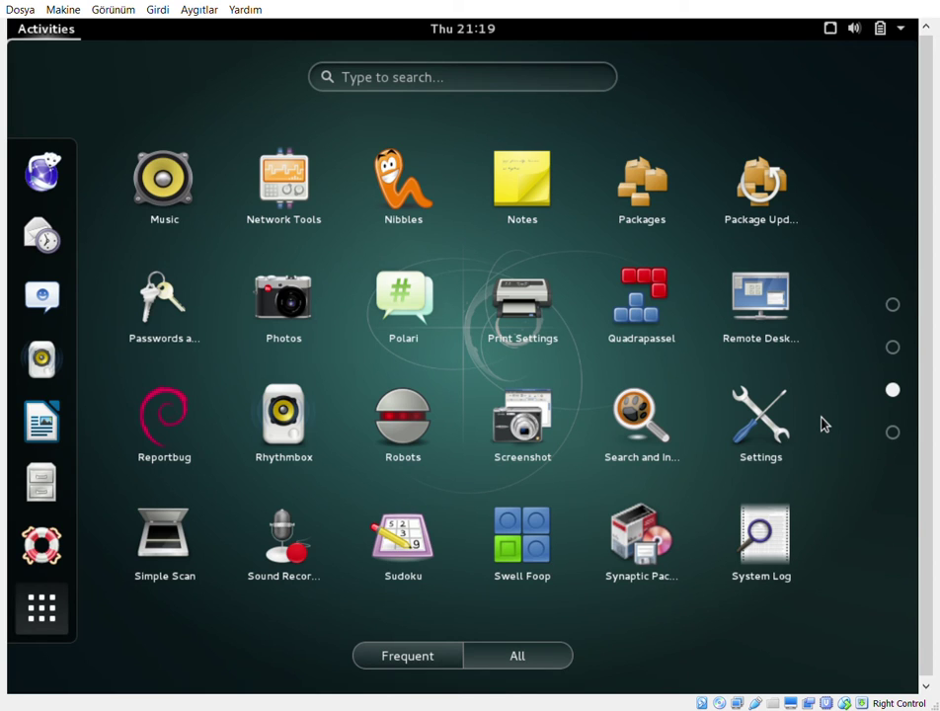
scroll(825, 424, up, 1)
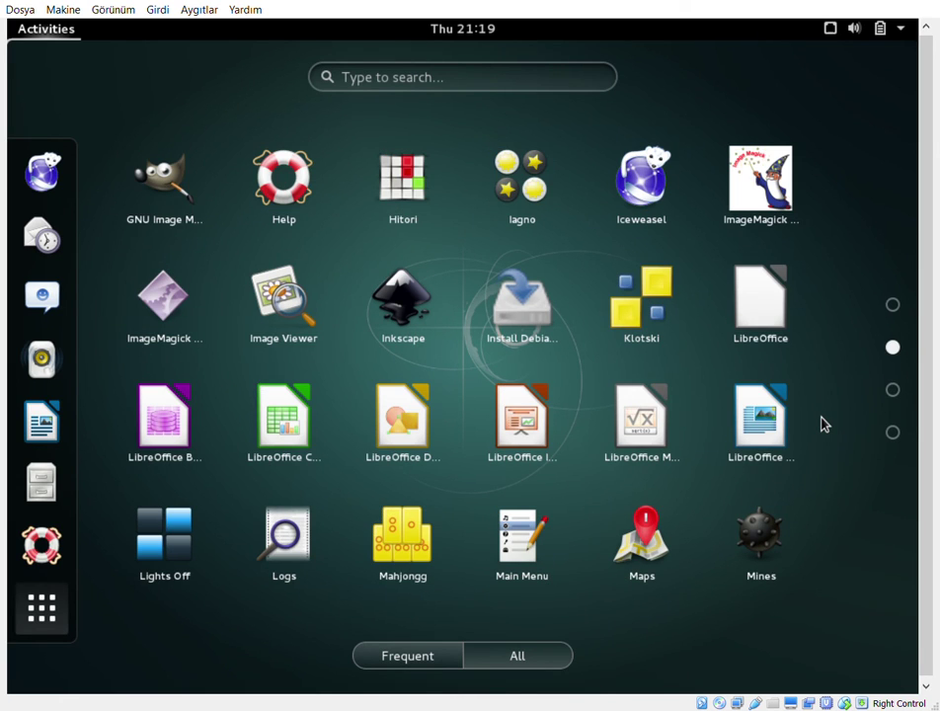
scroll(825, 425, up, 1)
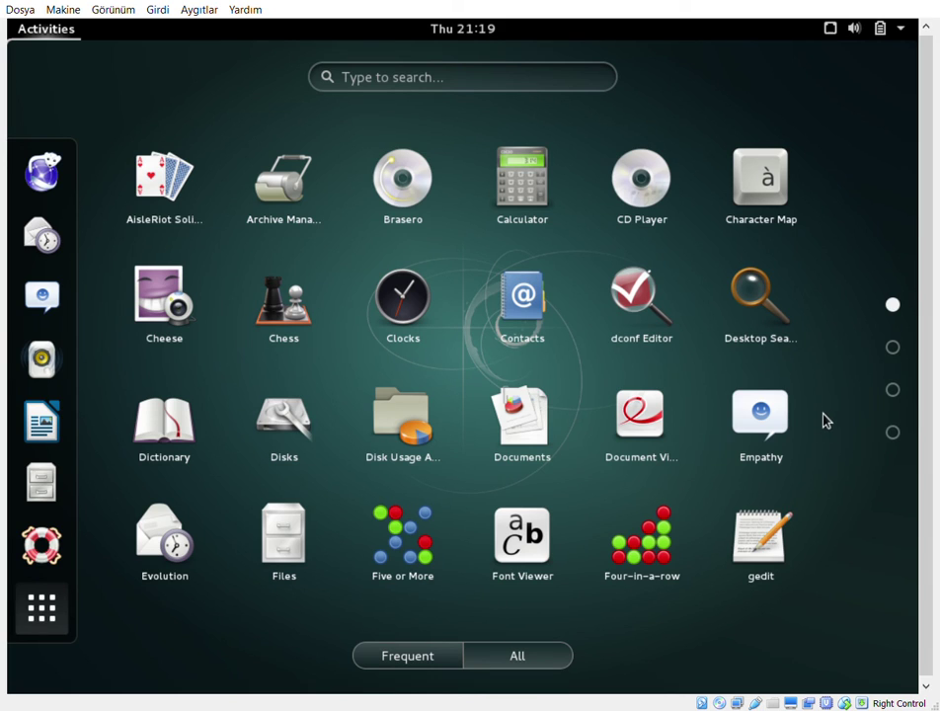
click(47, 613)
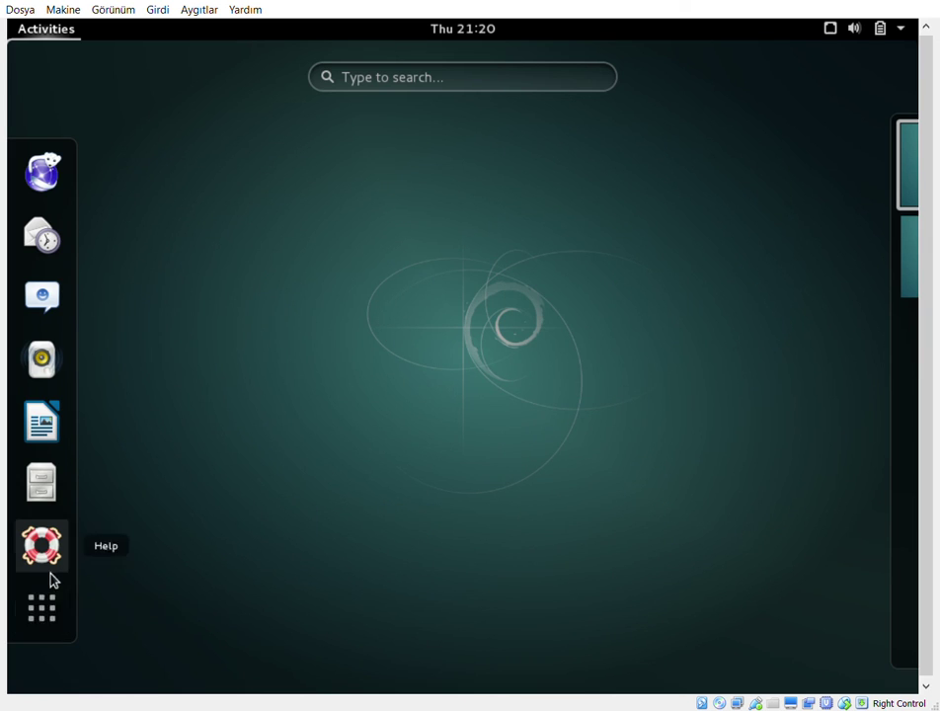
click(50, 609)
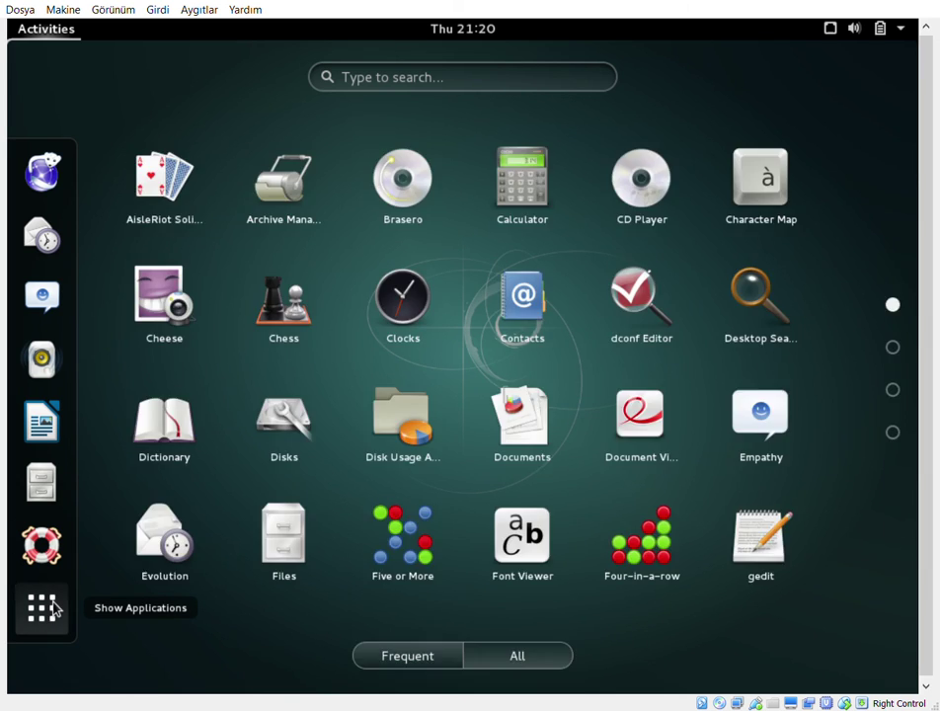
click(49, 609)
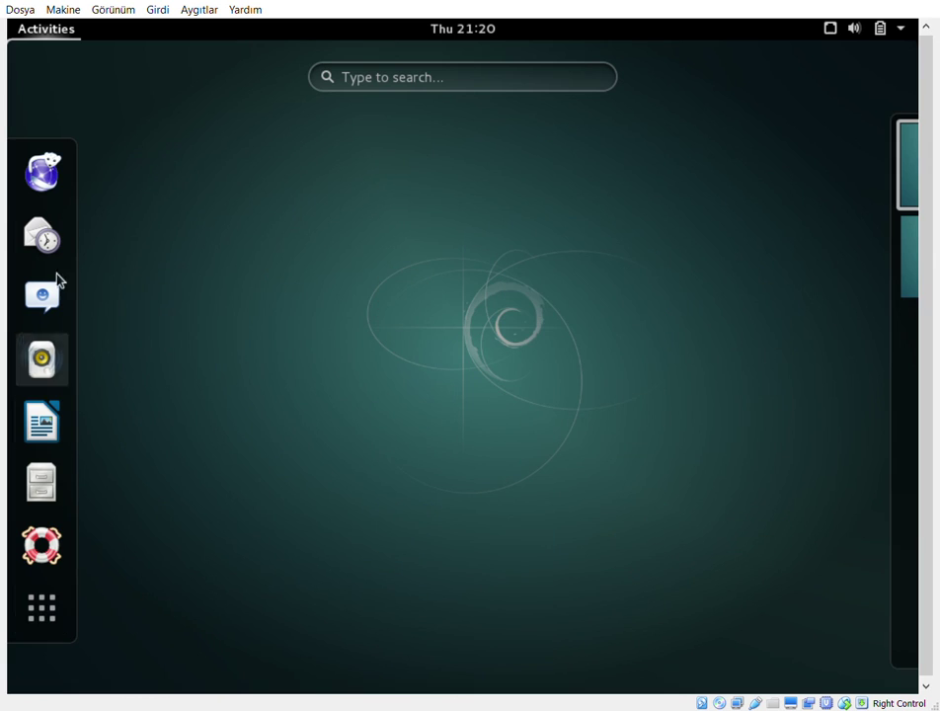
click(56, 36)
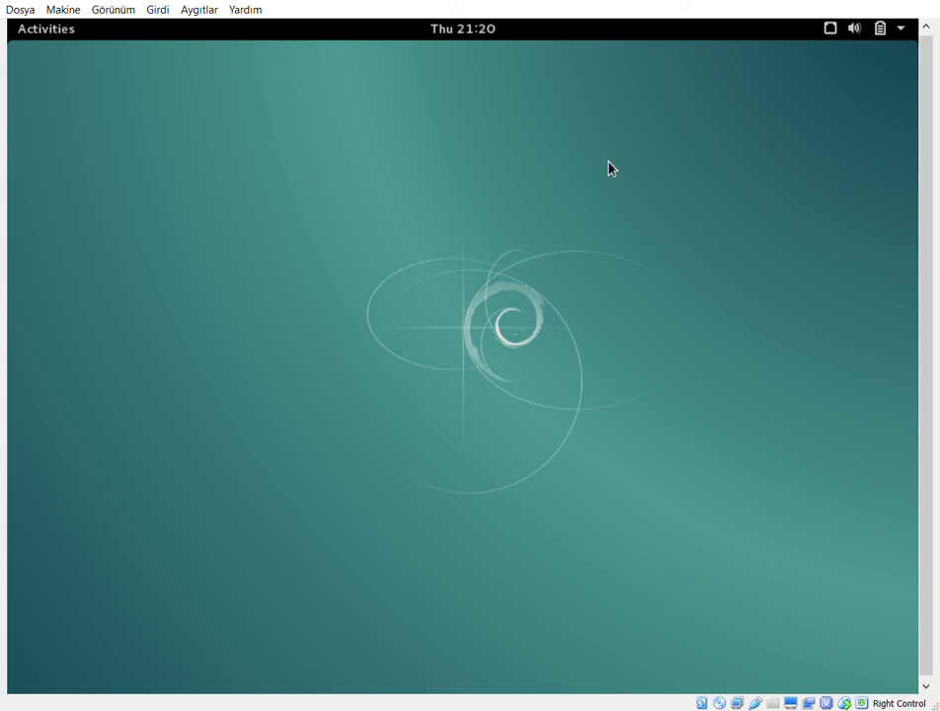